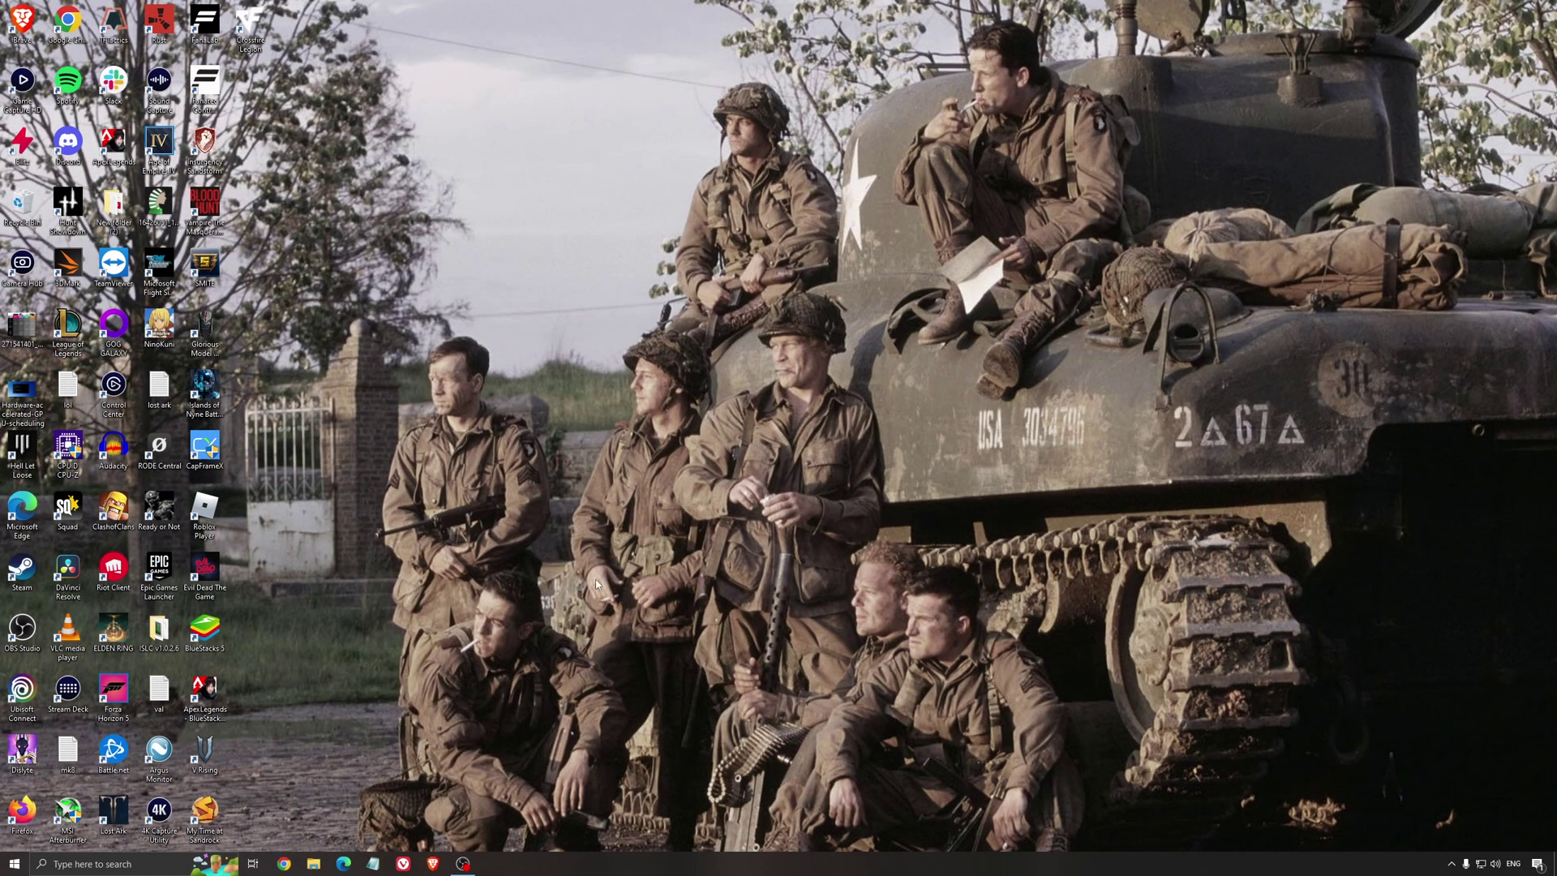
- Search 'game mode' and review the Game Mode, Xbox Game Bar and Captures pages, then close Settings
left_click(137, 865)
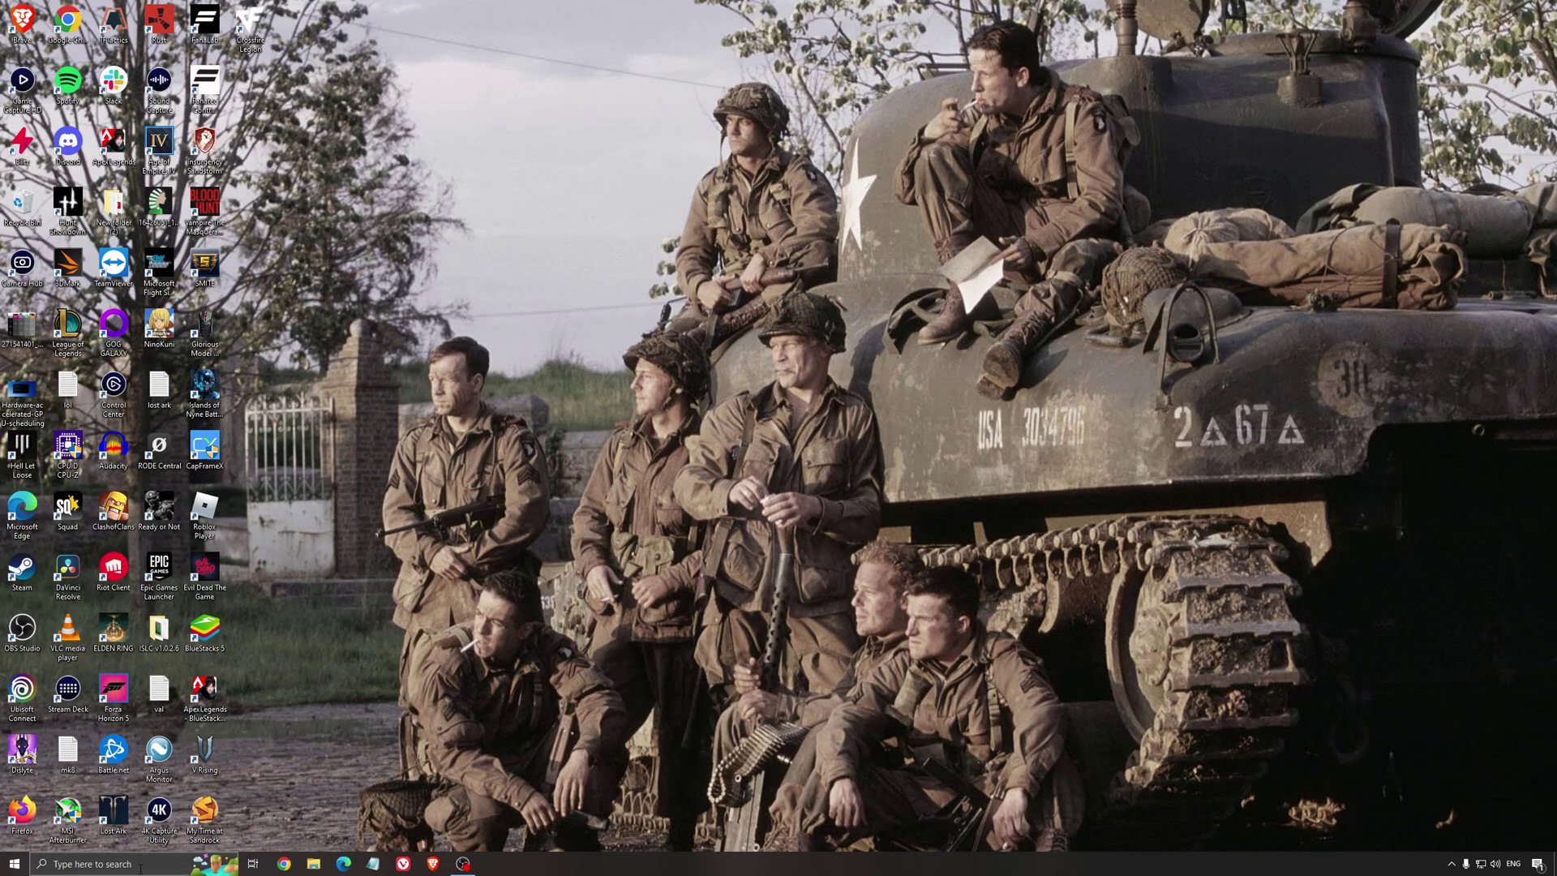
type("game mode")
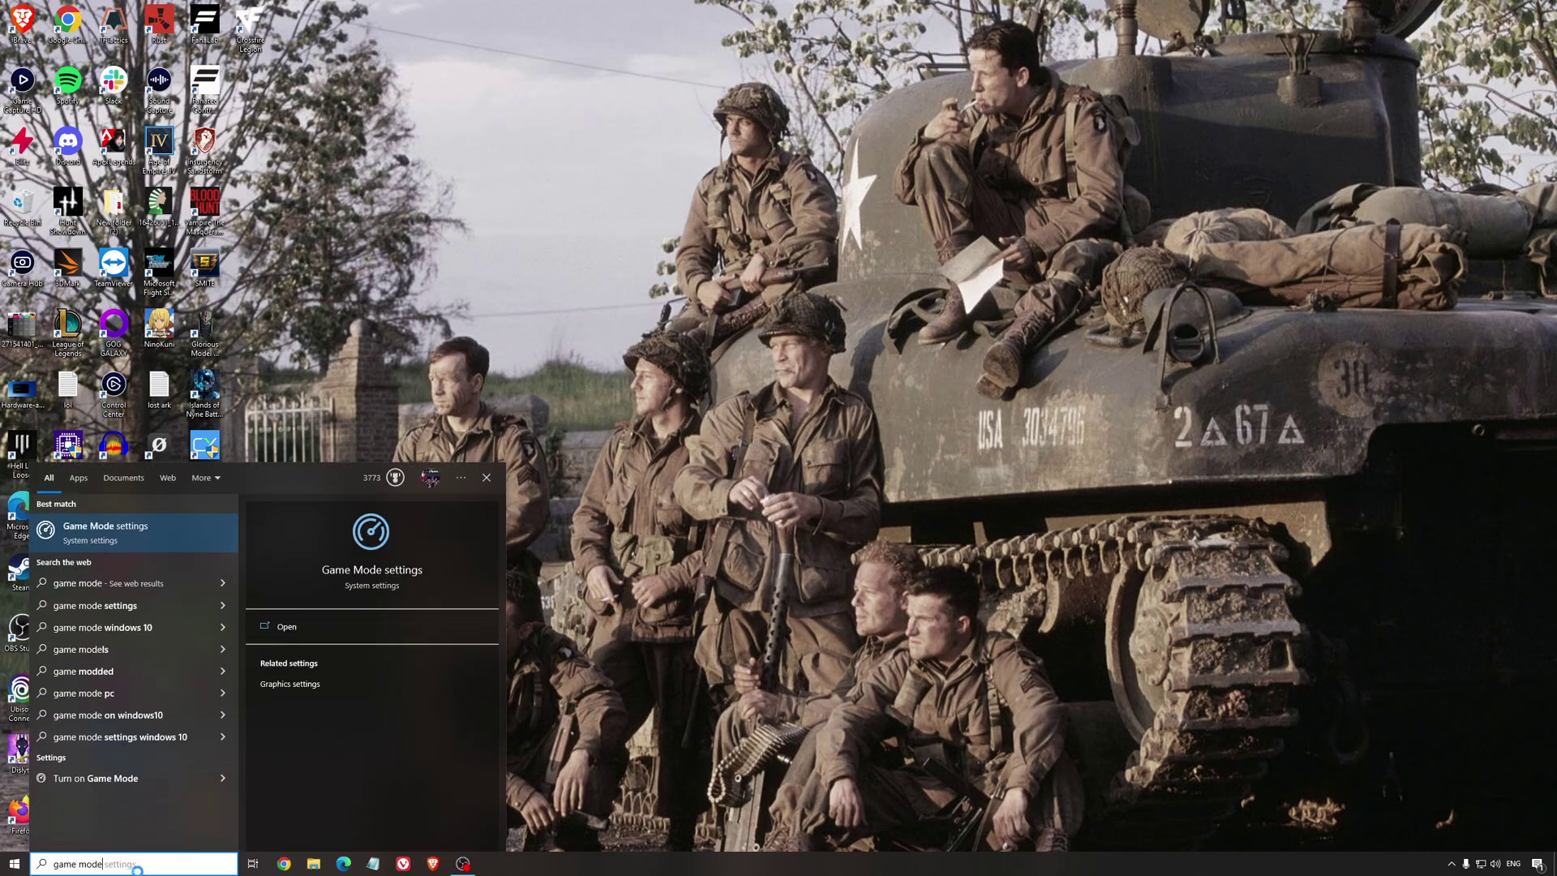
key("Return")
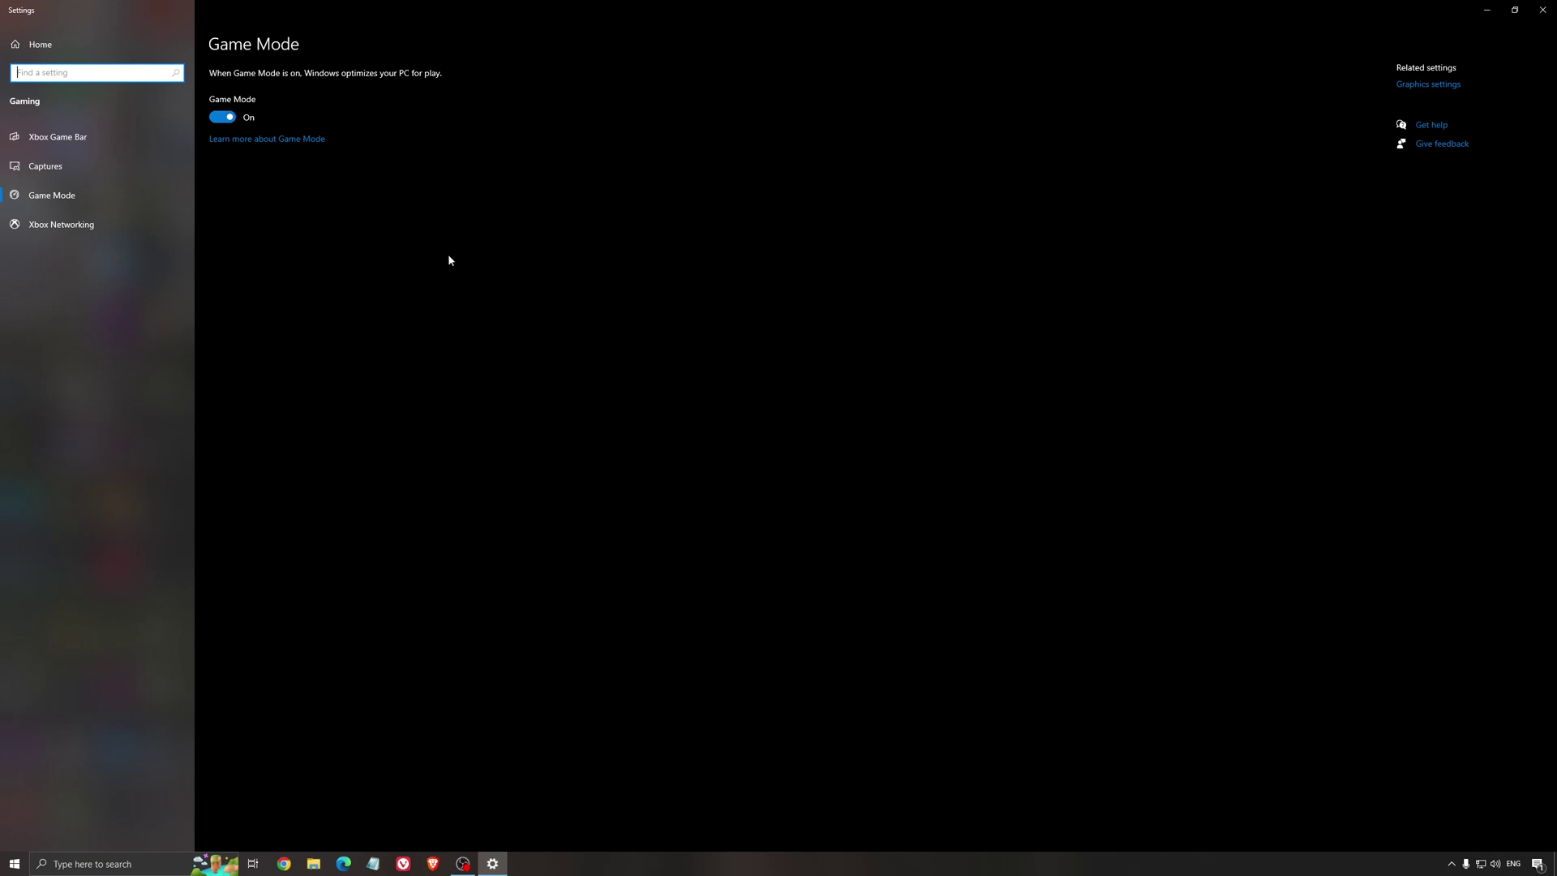
left_click(89, 138)
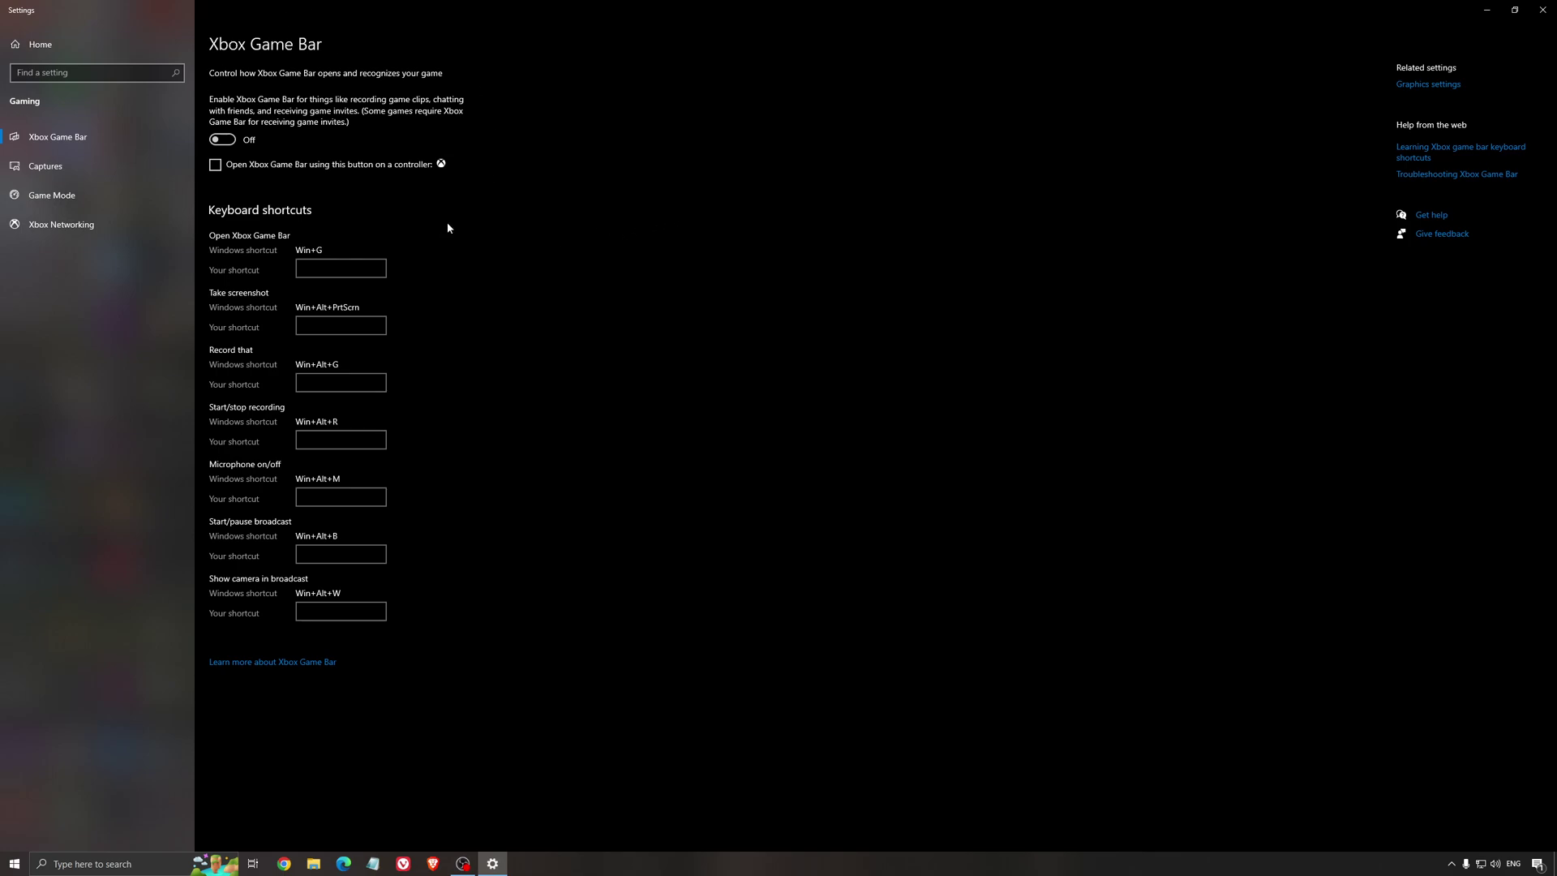
left_click(72, 166)
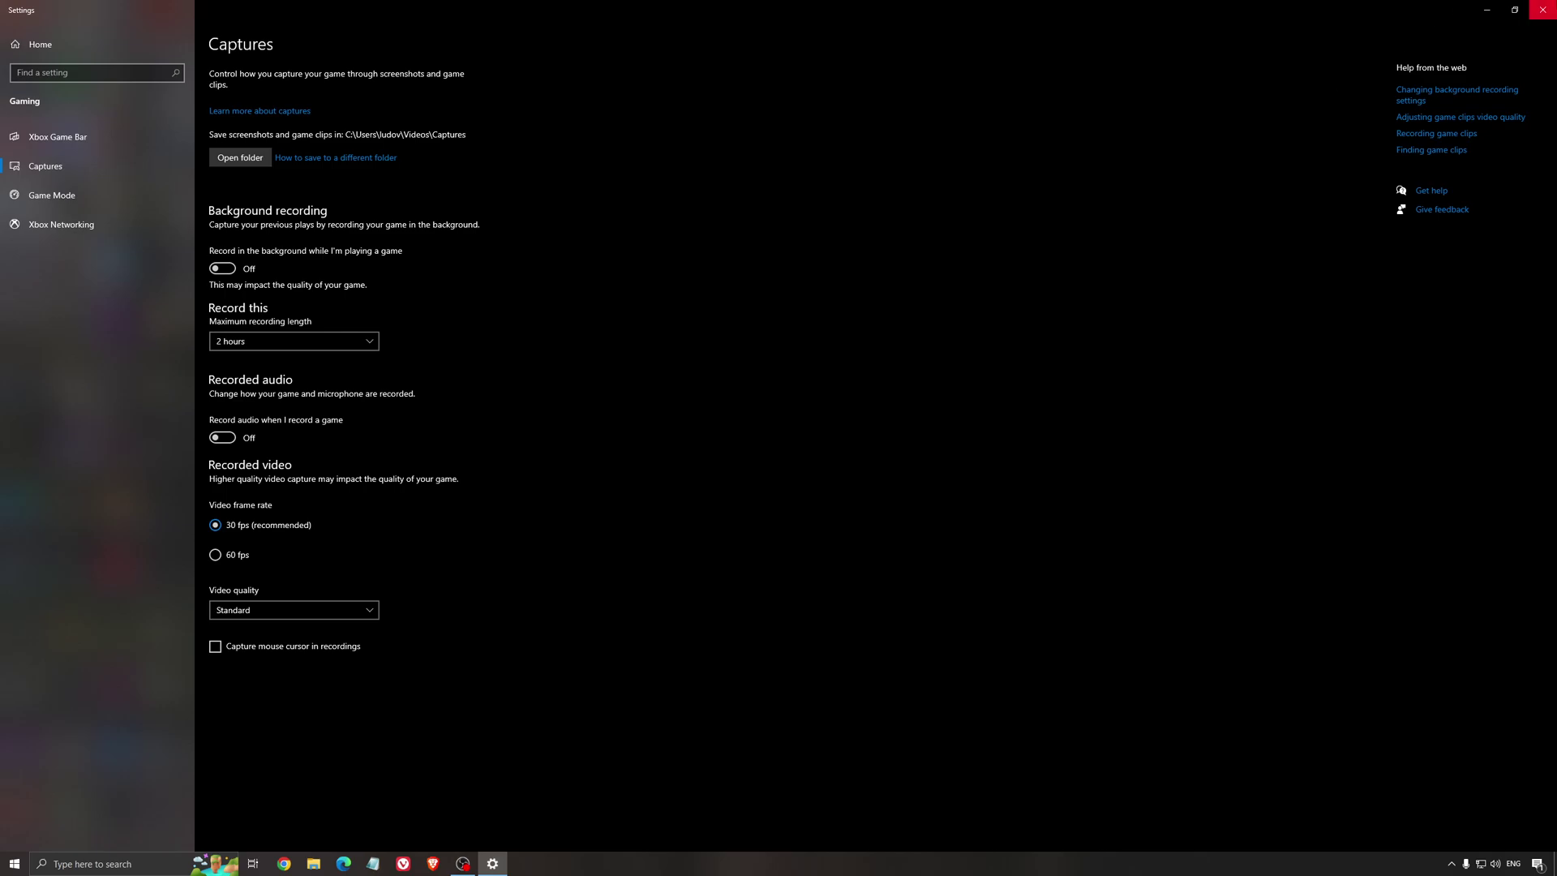
left_click(1543, 9)
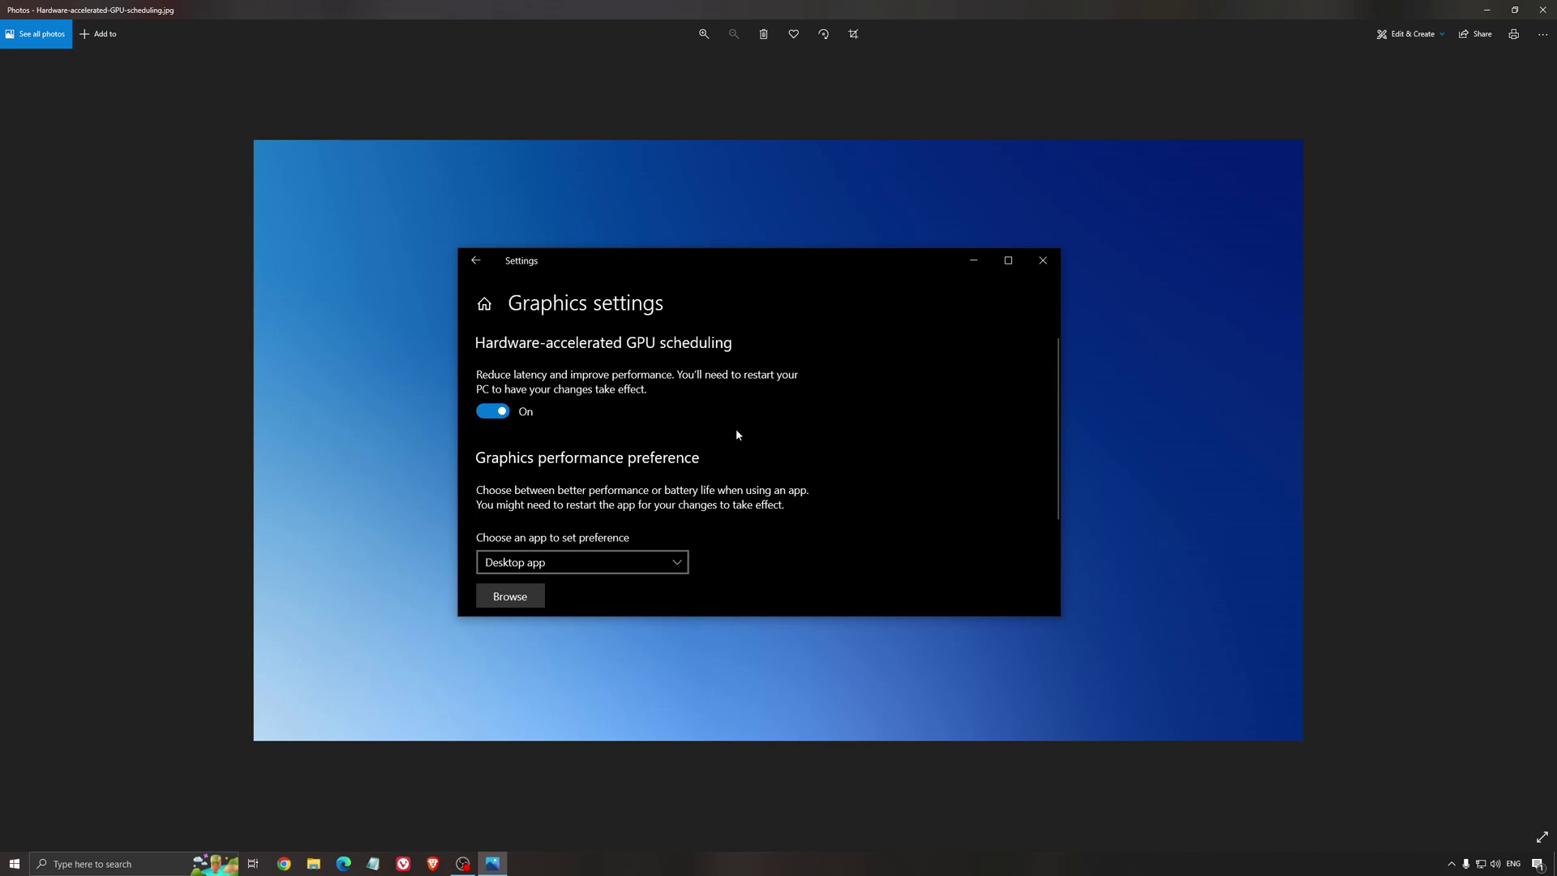
- Close the photo and open AMD Radeon Software from the system tray on its Home dashboard
left_click(1542, 10)
left_click(1451, 865)
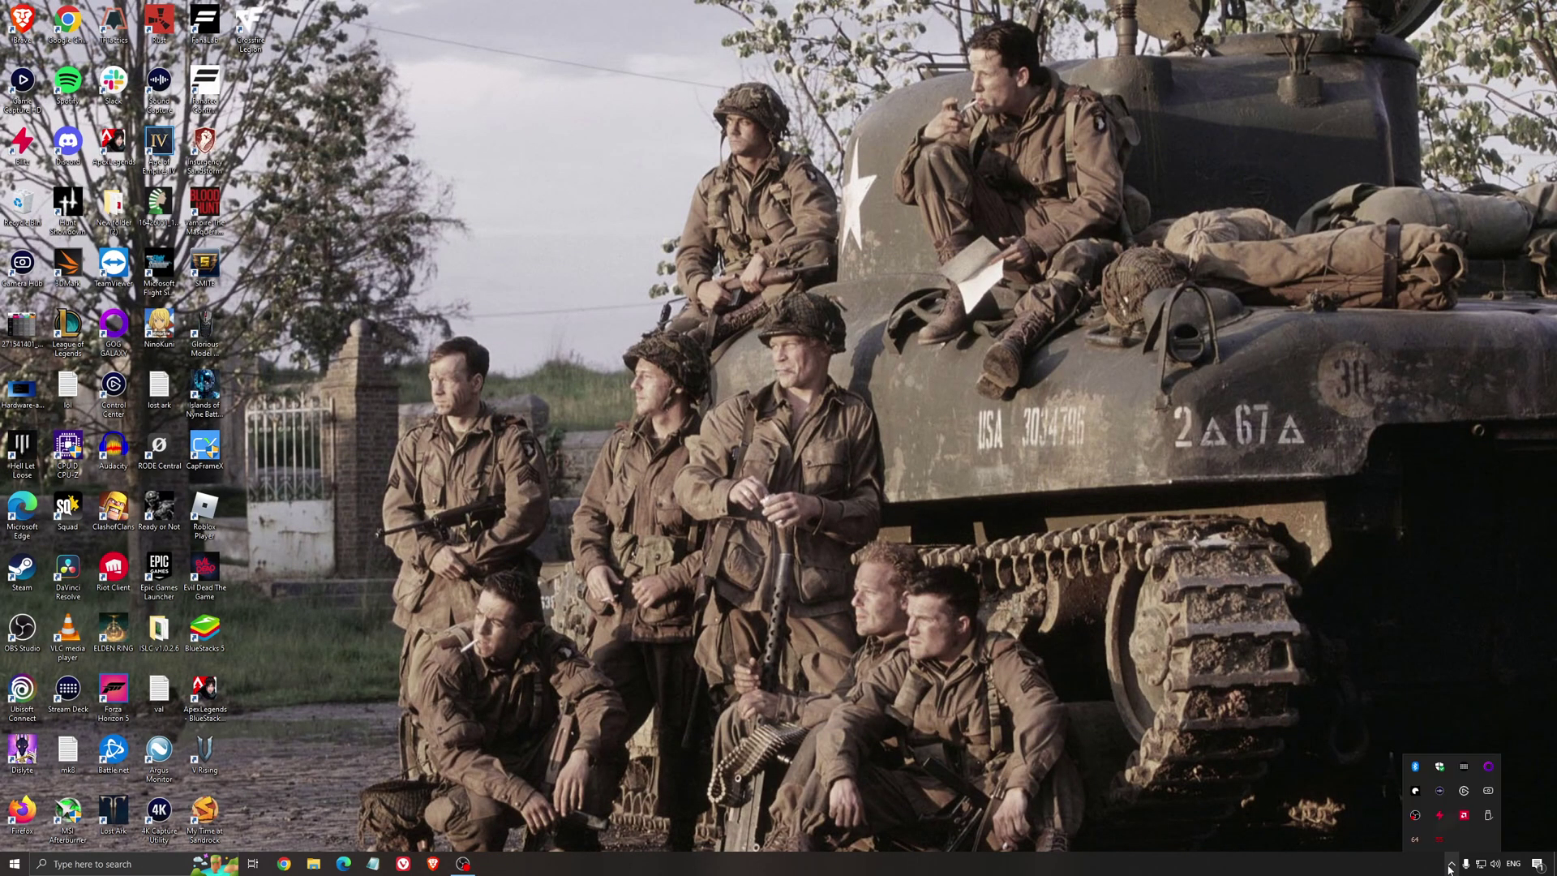
left_click(1465, 819)
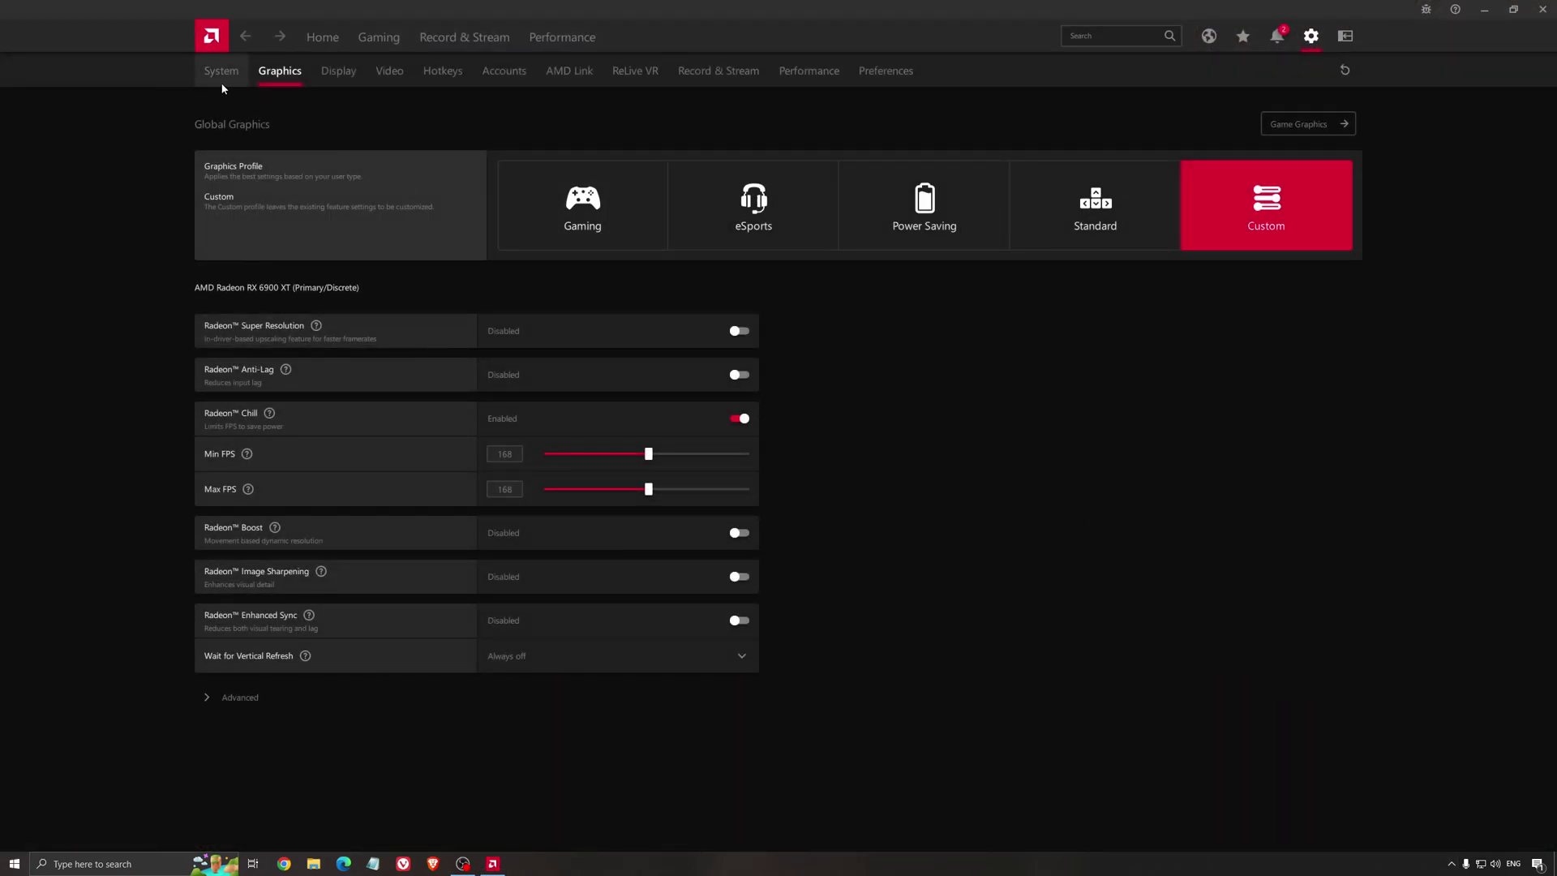
left_click(323, 37)
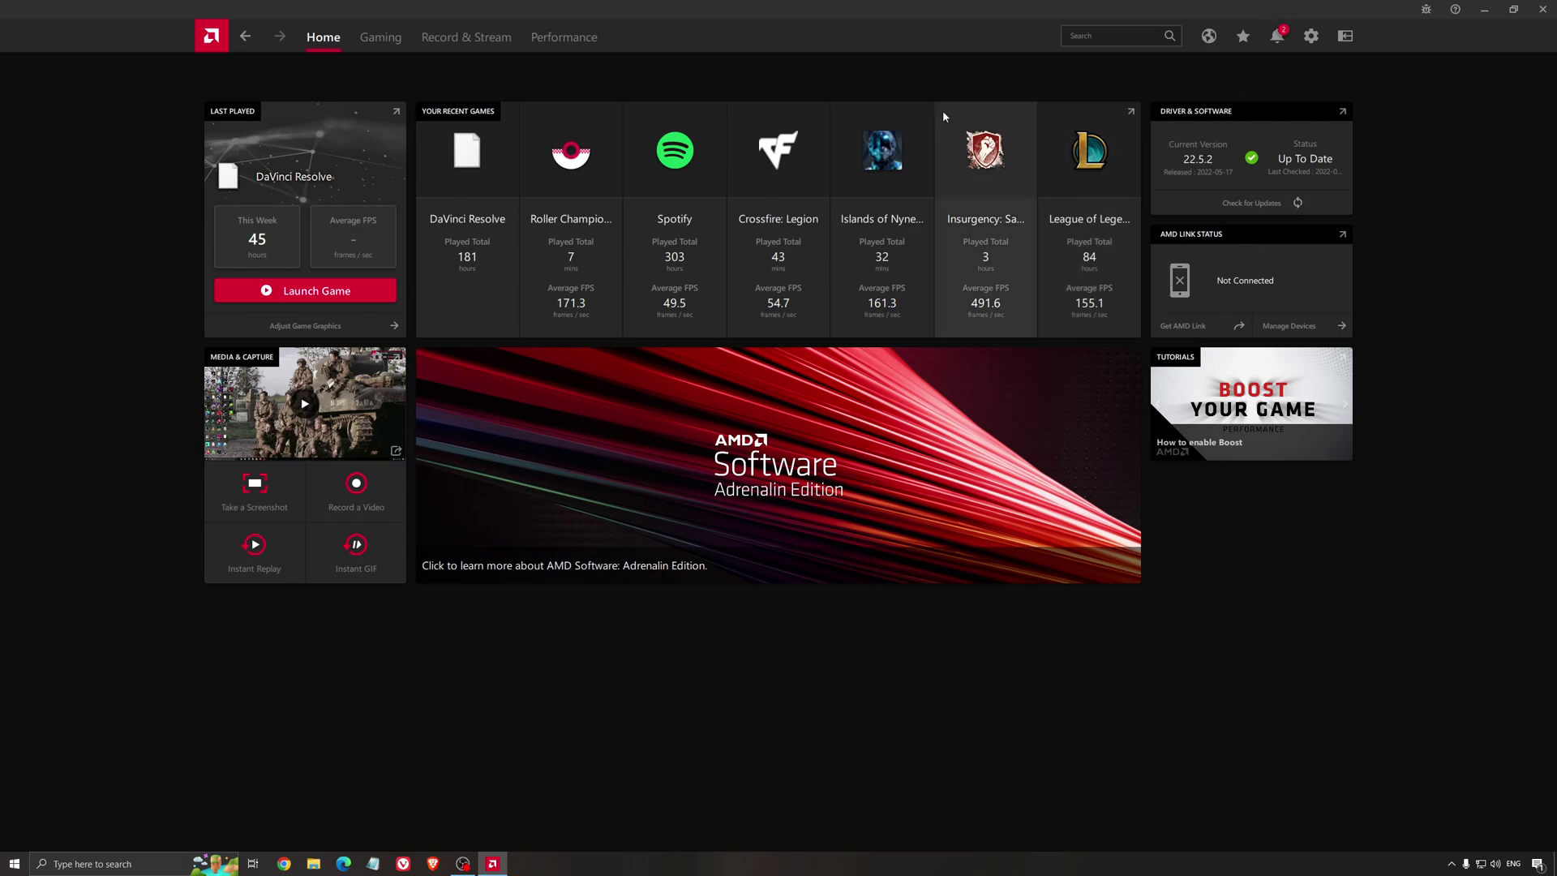
- Check AMD Software for a newer graphics driver
left_click(1233, 206)
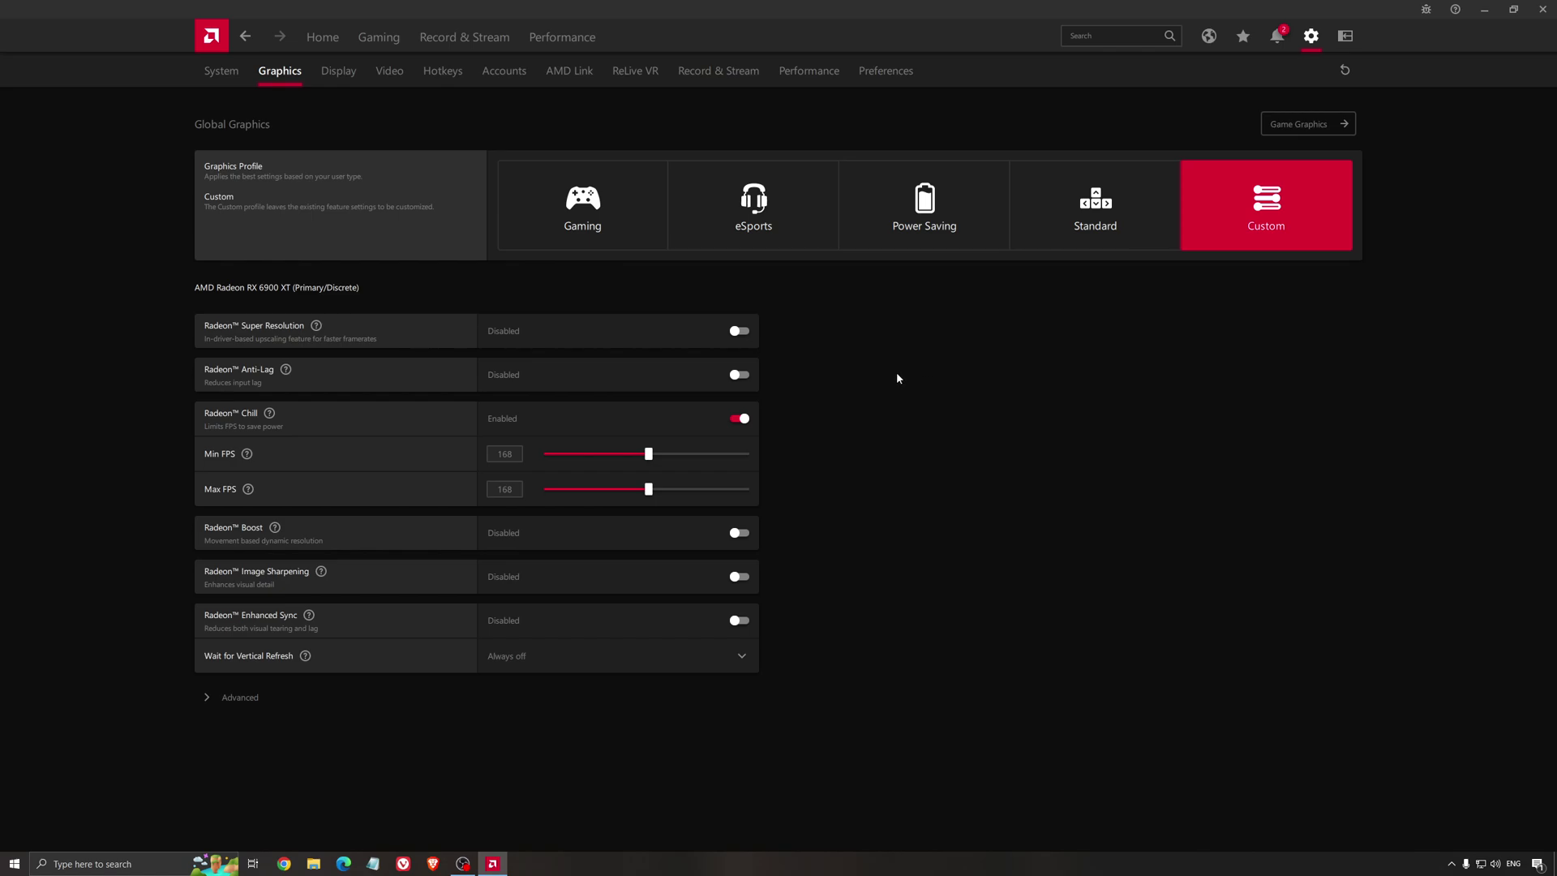
- Close Radeon Software, open the edit power plan settings via search, and return to Power Options
left_click(1541, 12)
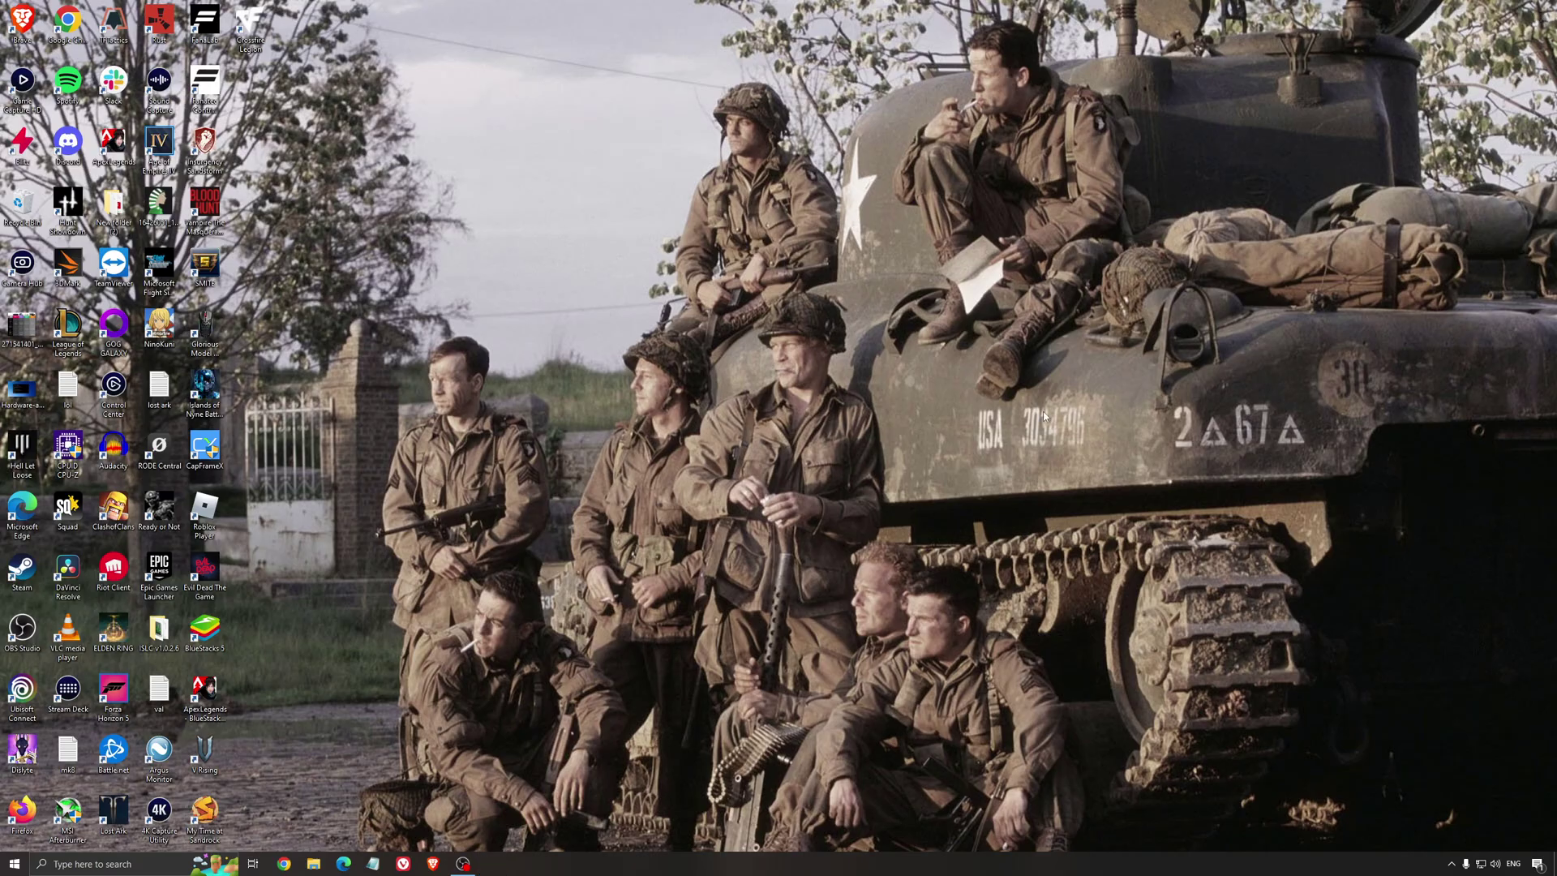
key("super")
type("edit")
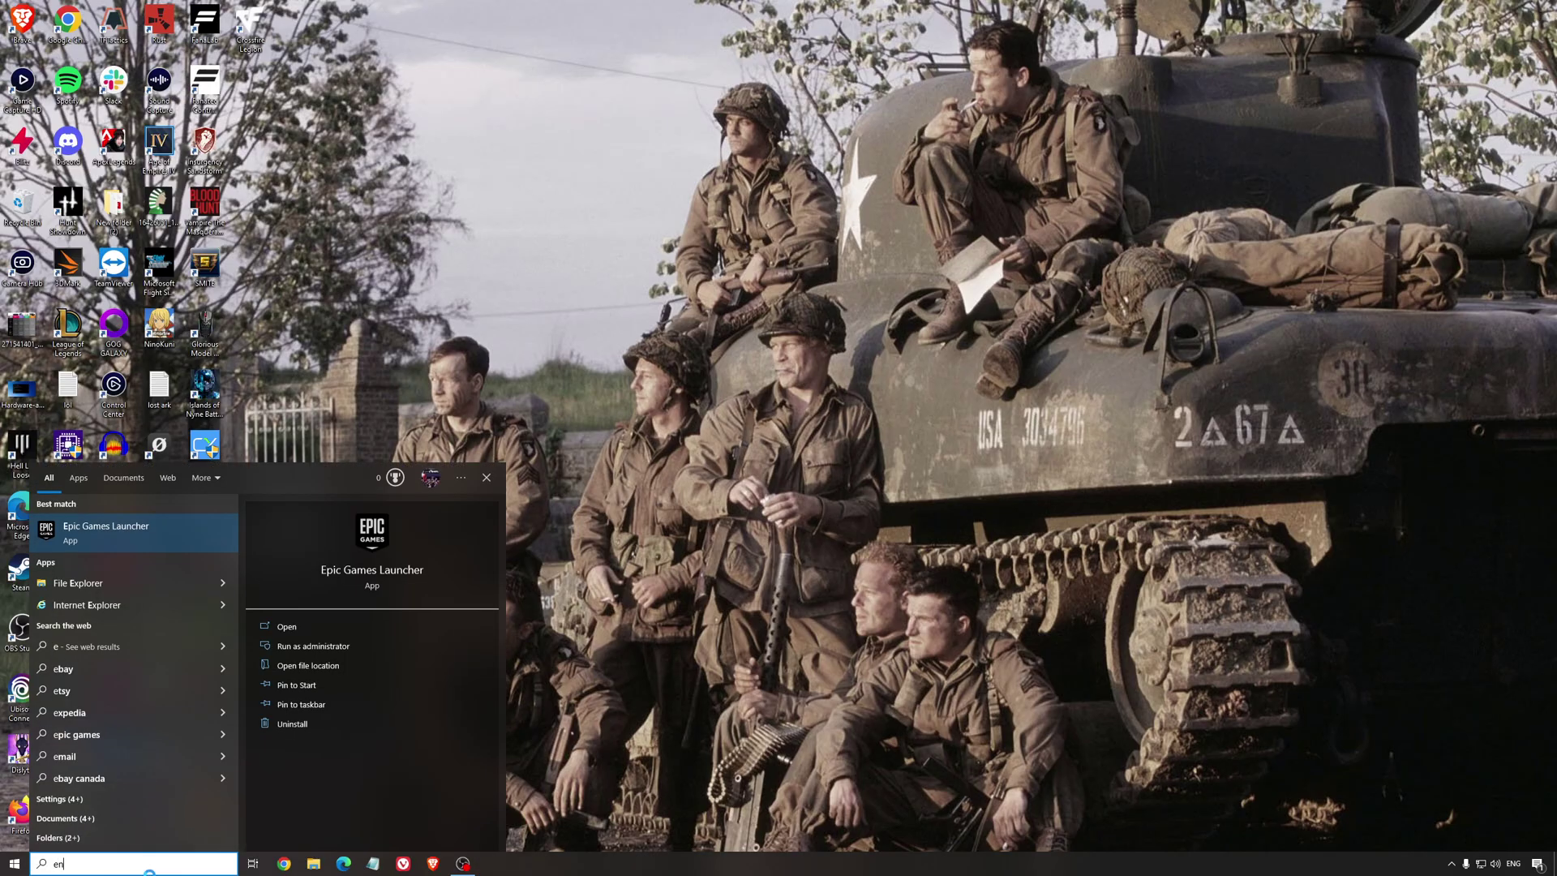
key("Return")
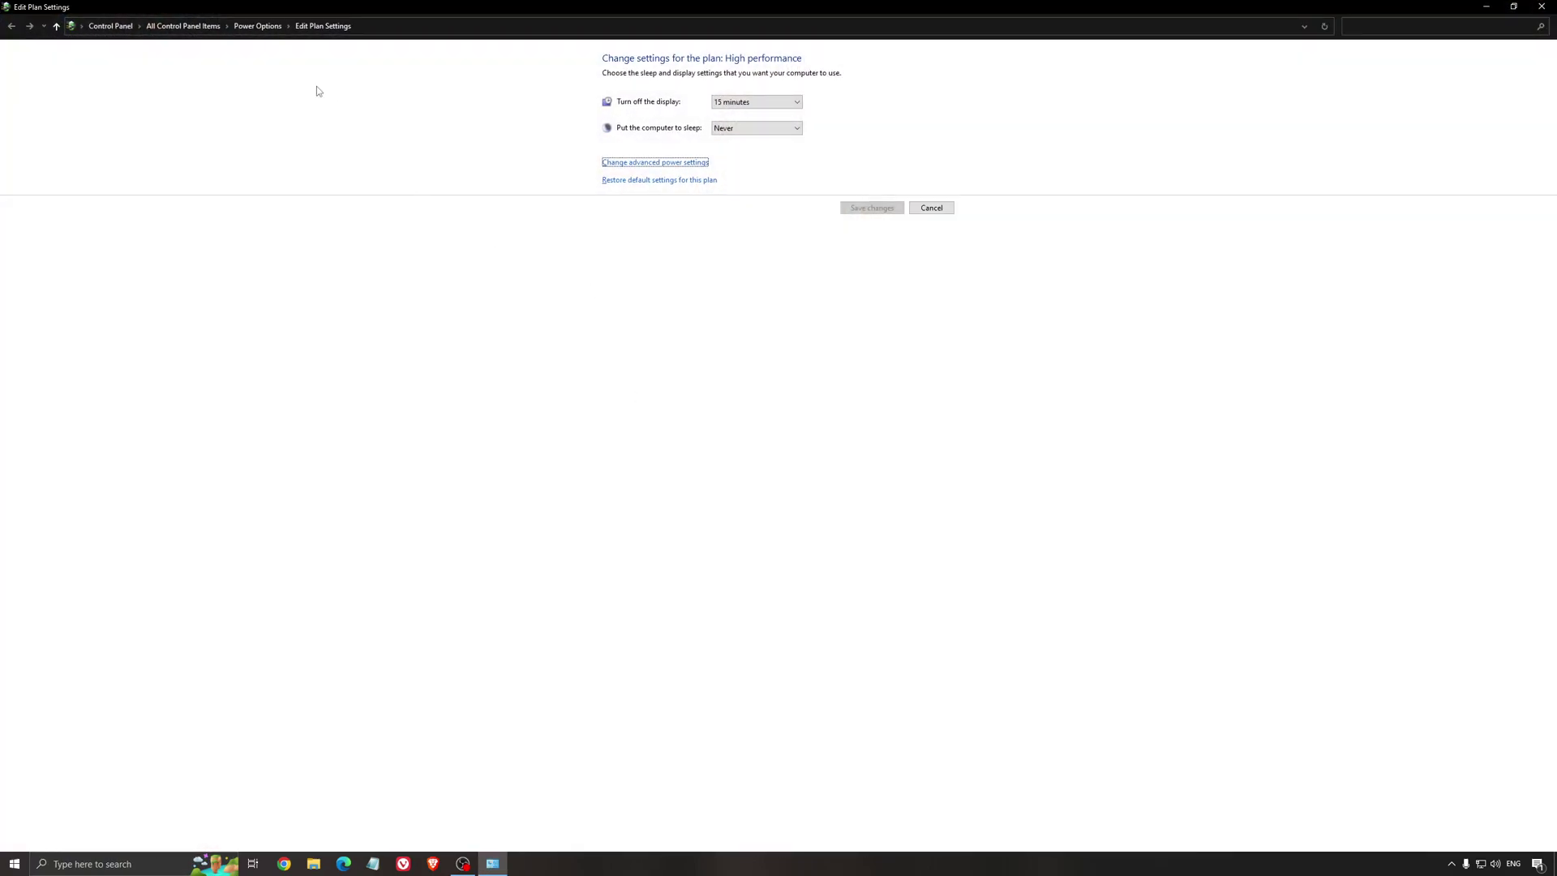
left_click(267, 30)
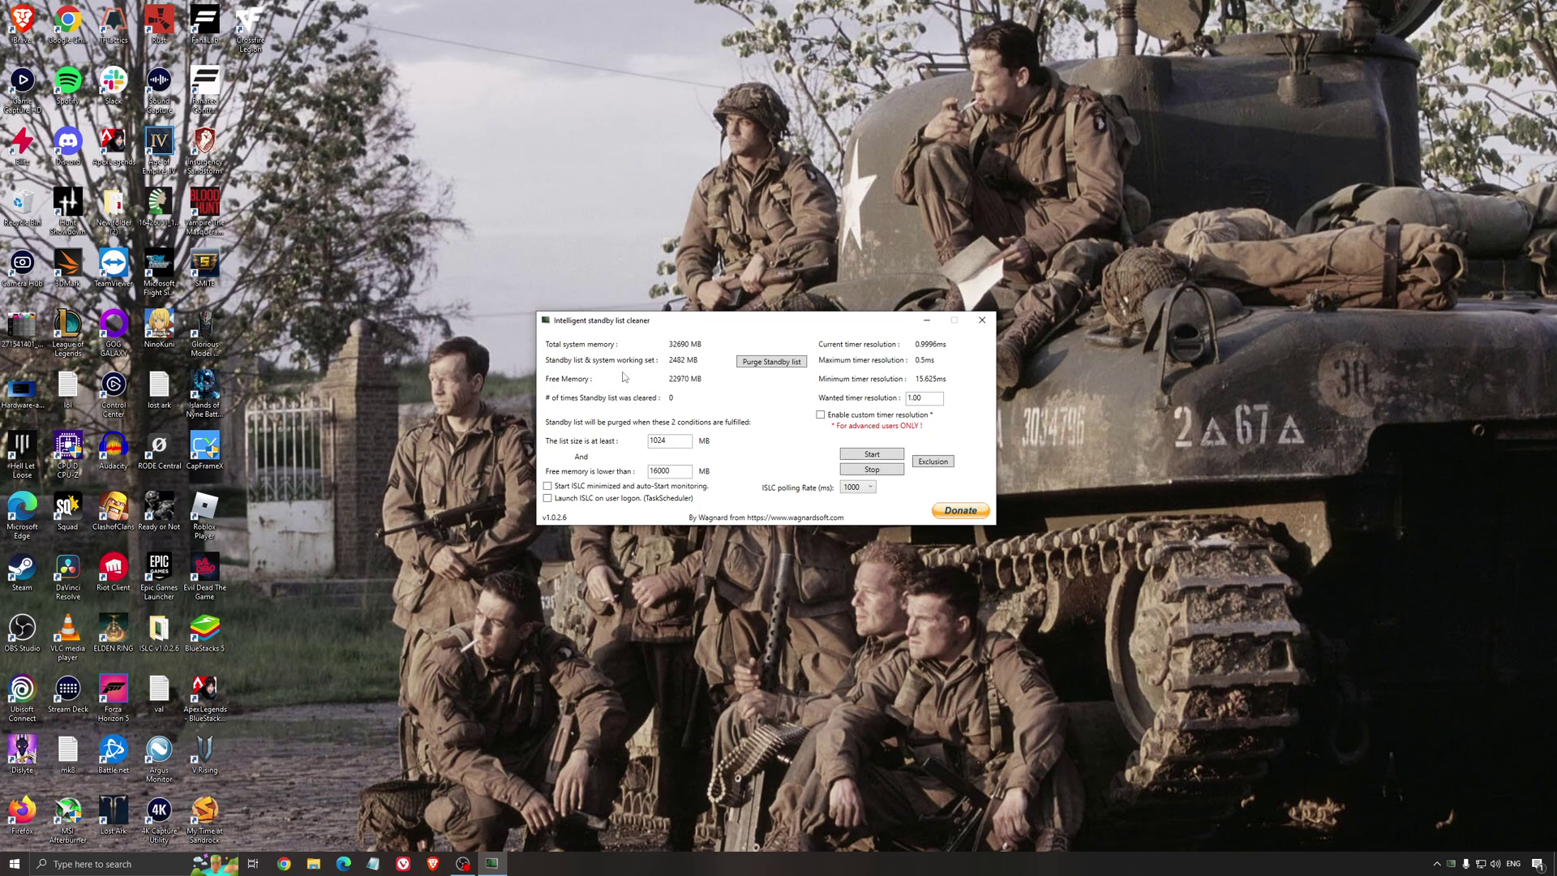
- Start ISLC monitoring with a 1024 MB list size and 16000 MB free-memory threshold, then minimize it
left_click_drag(655, 326, 650, 334)
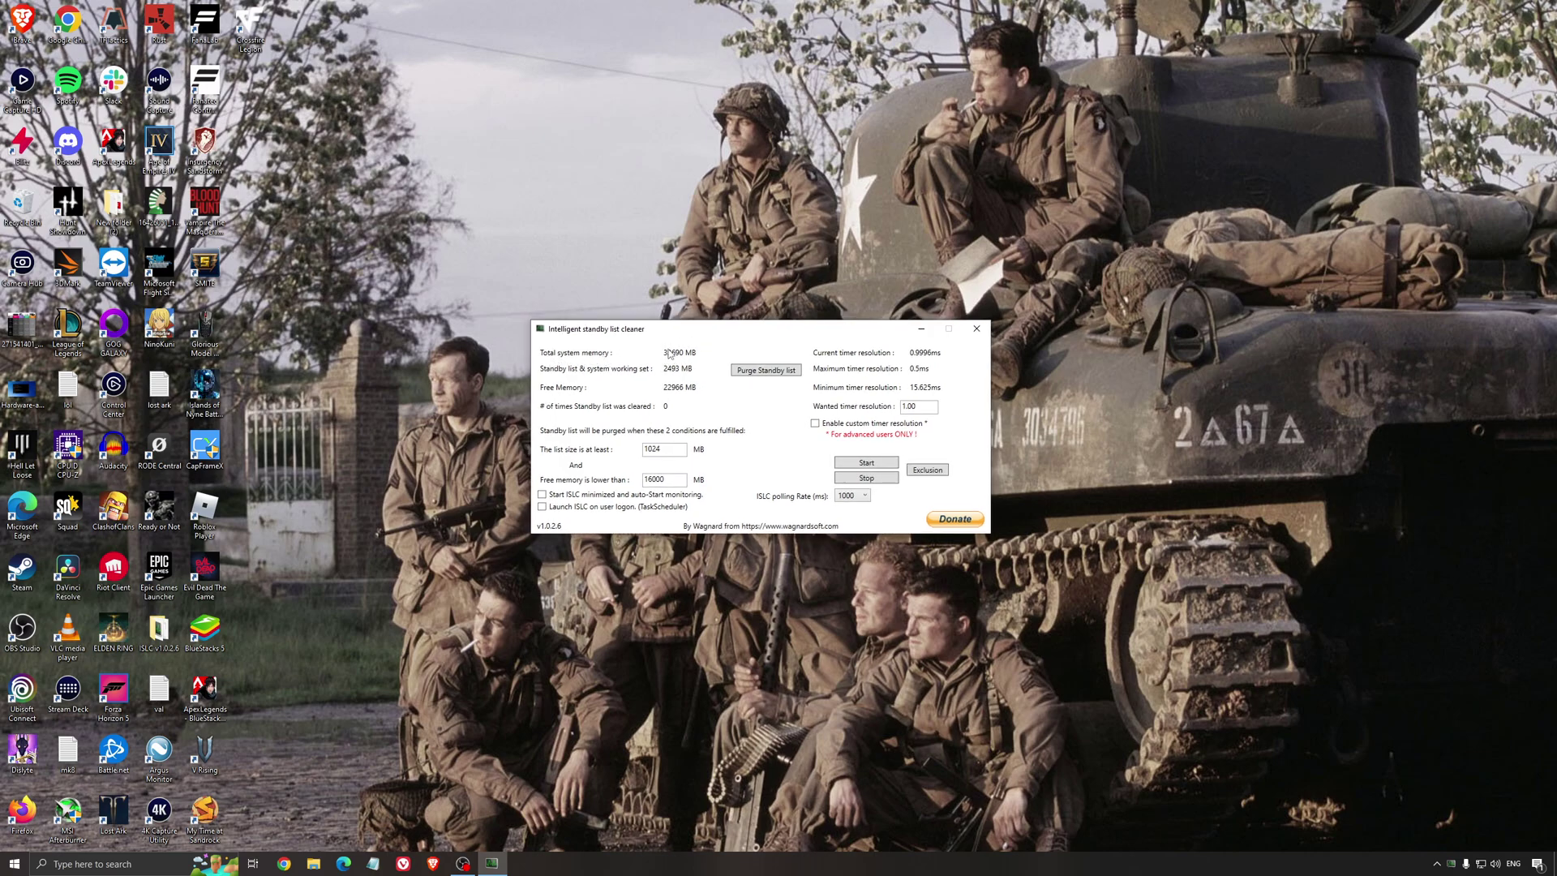
left_click_drag(680, 480, 604, 481)
left_click(850, 463)
left_click_drag(825, 328, 876, 327)
left_click(974, 329)
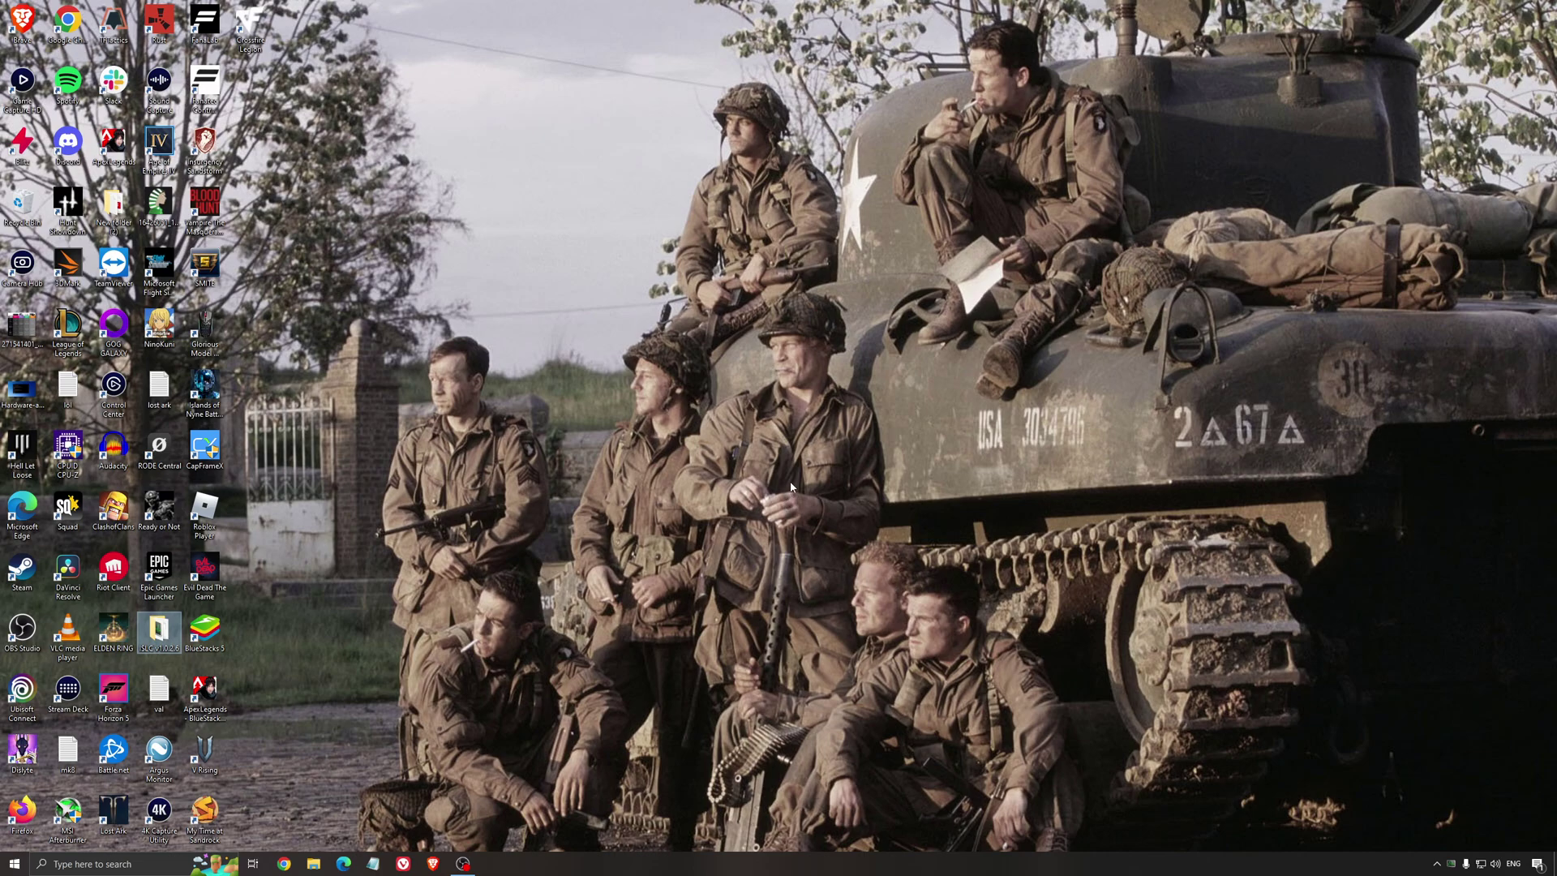
left_click(756, 453)
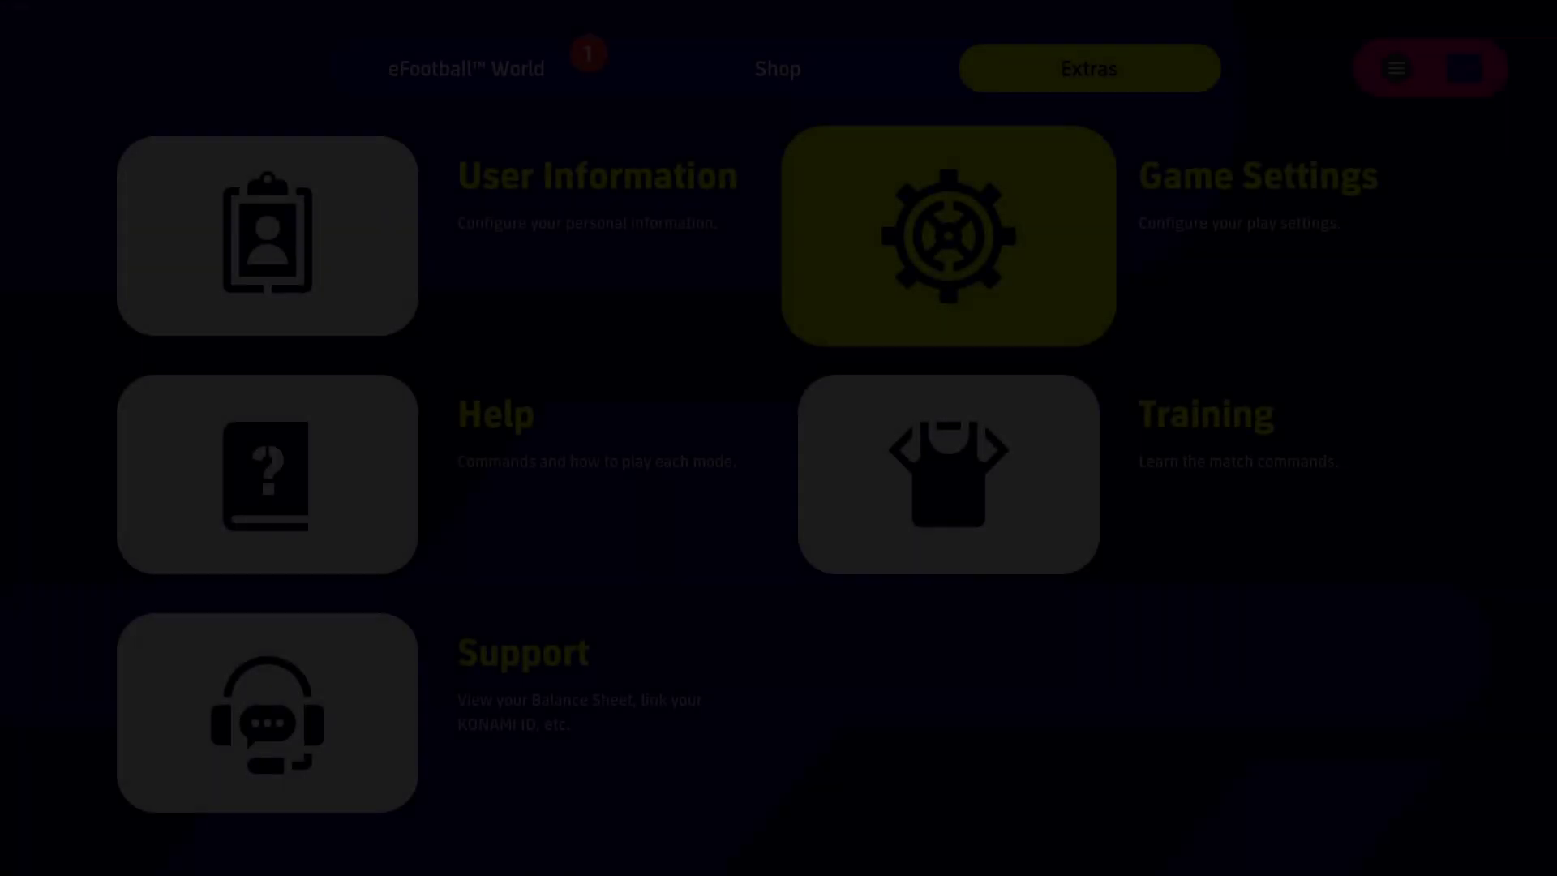
- Open the Game Settings Custom display quality page and move down to Resolution Scale at 100%
key("q")
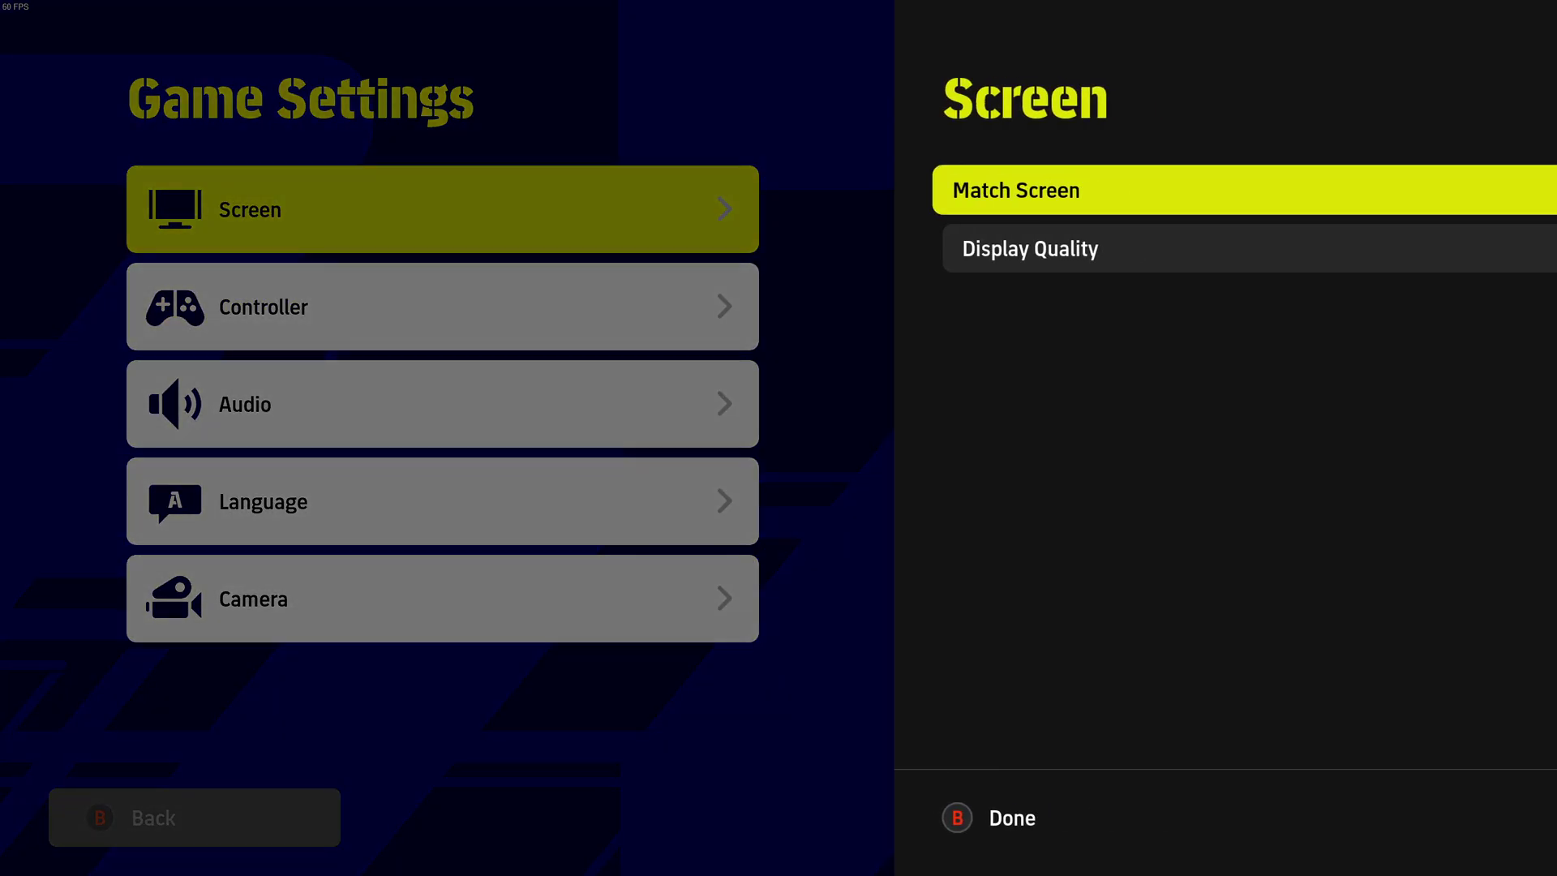
key("Down")
key("Return")
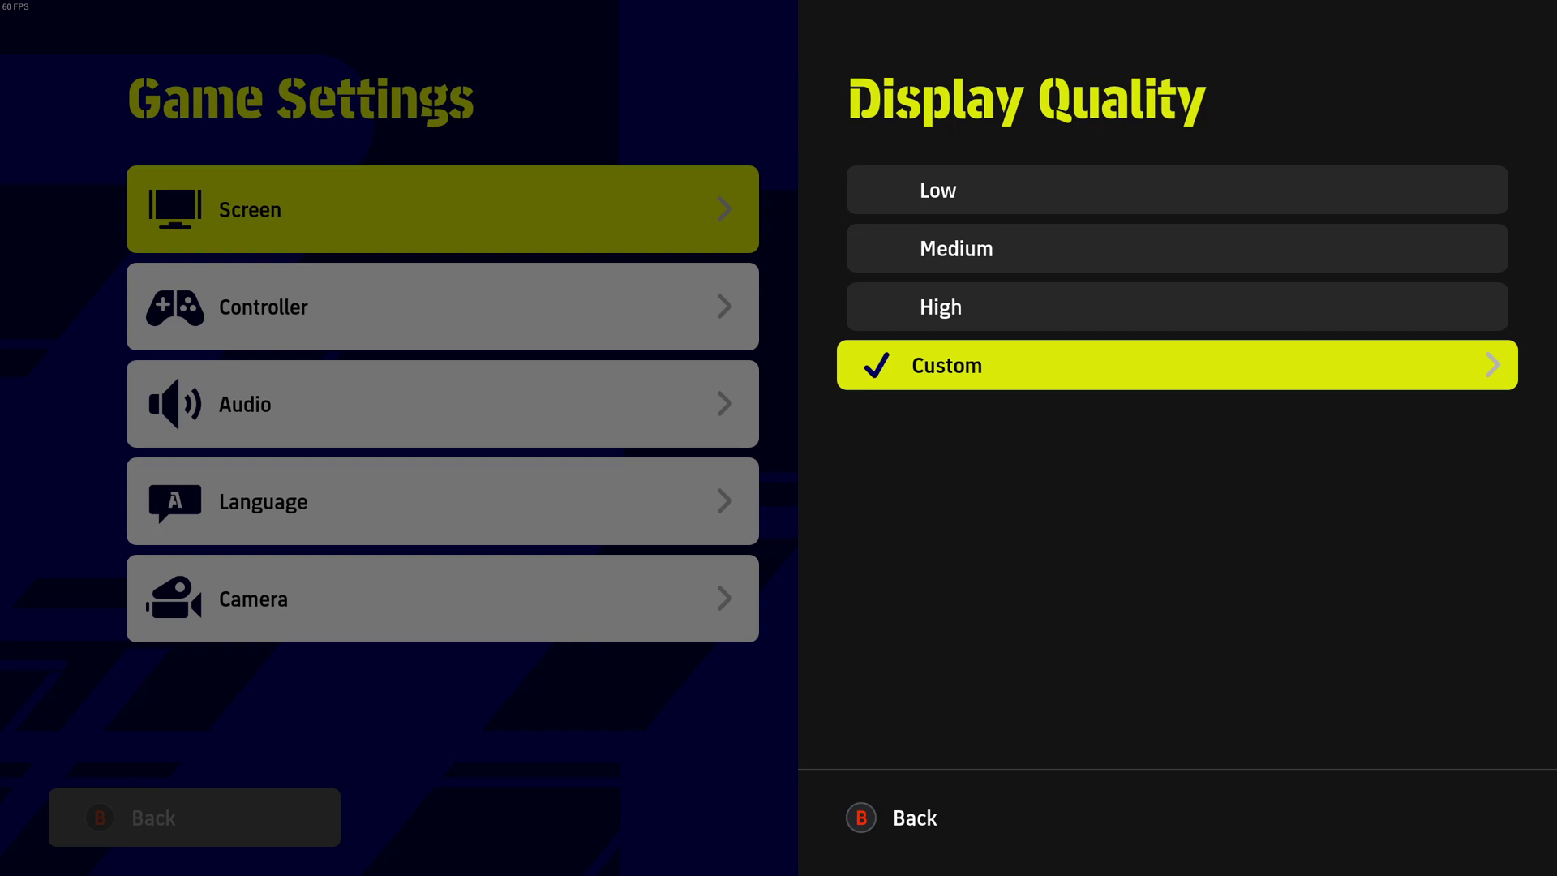
key("Return")
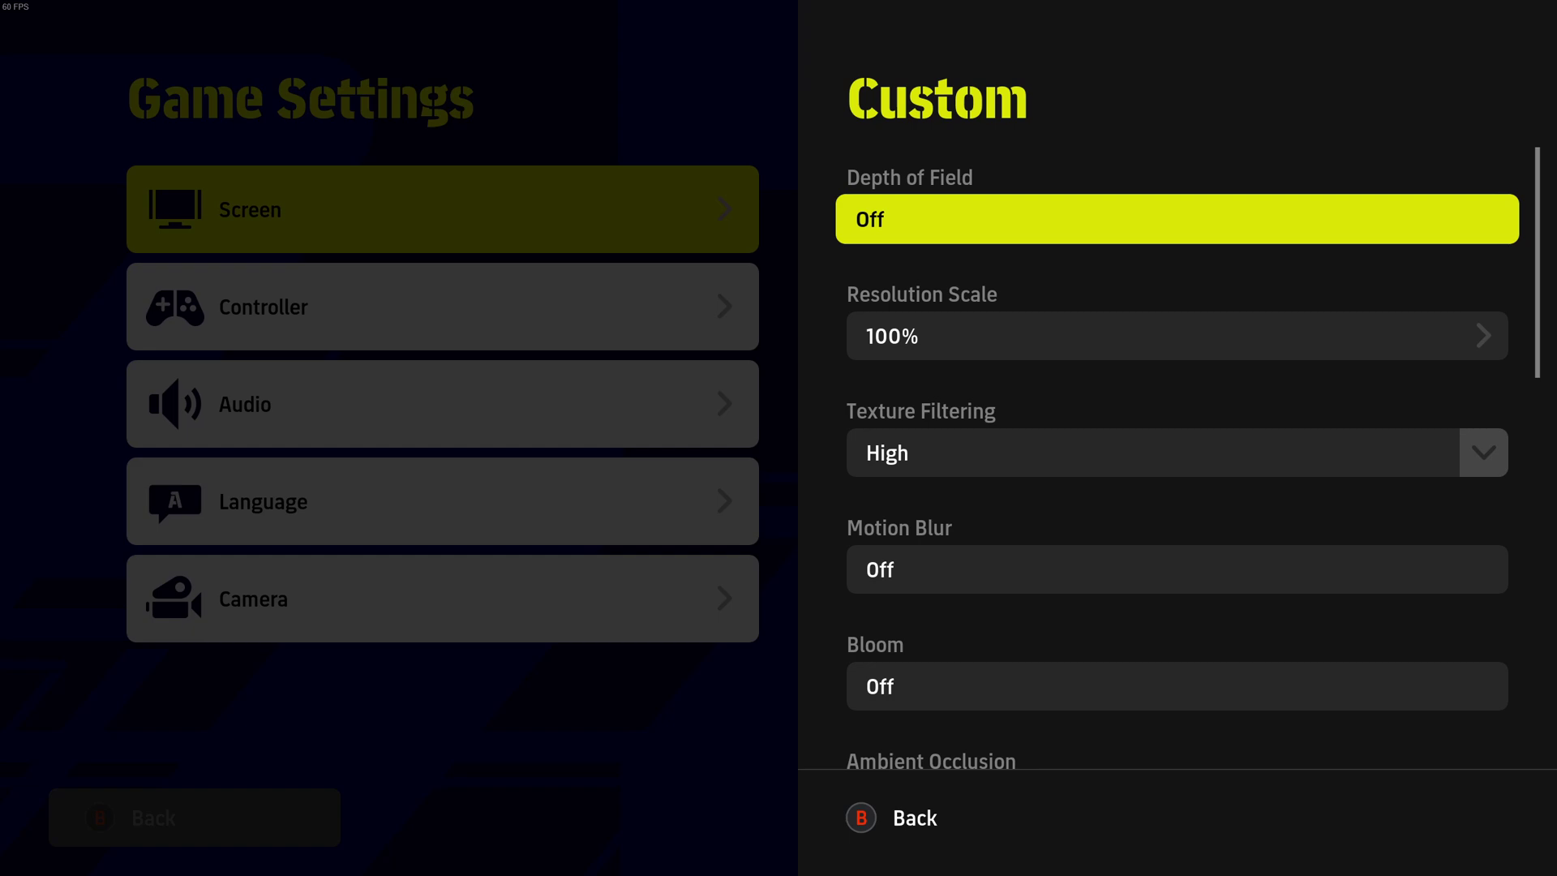
key("Down")
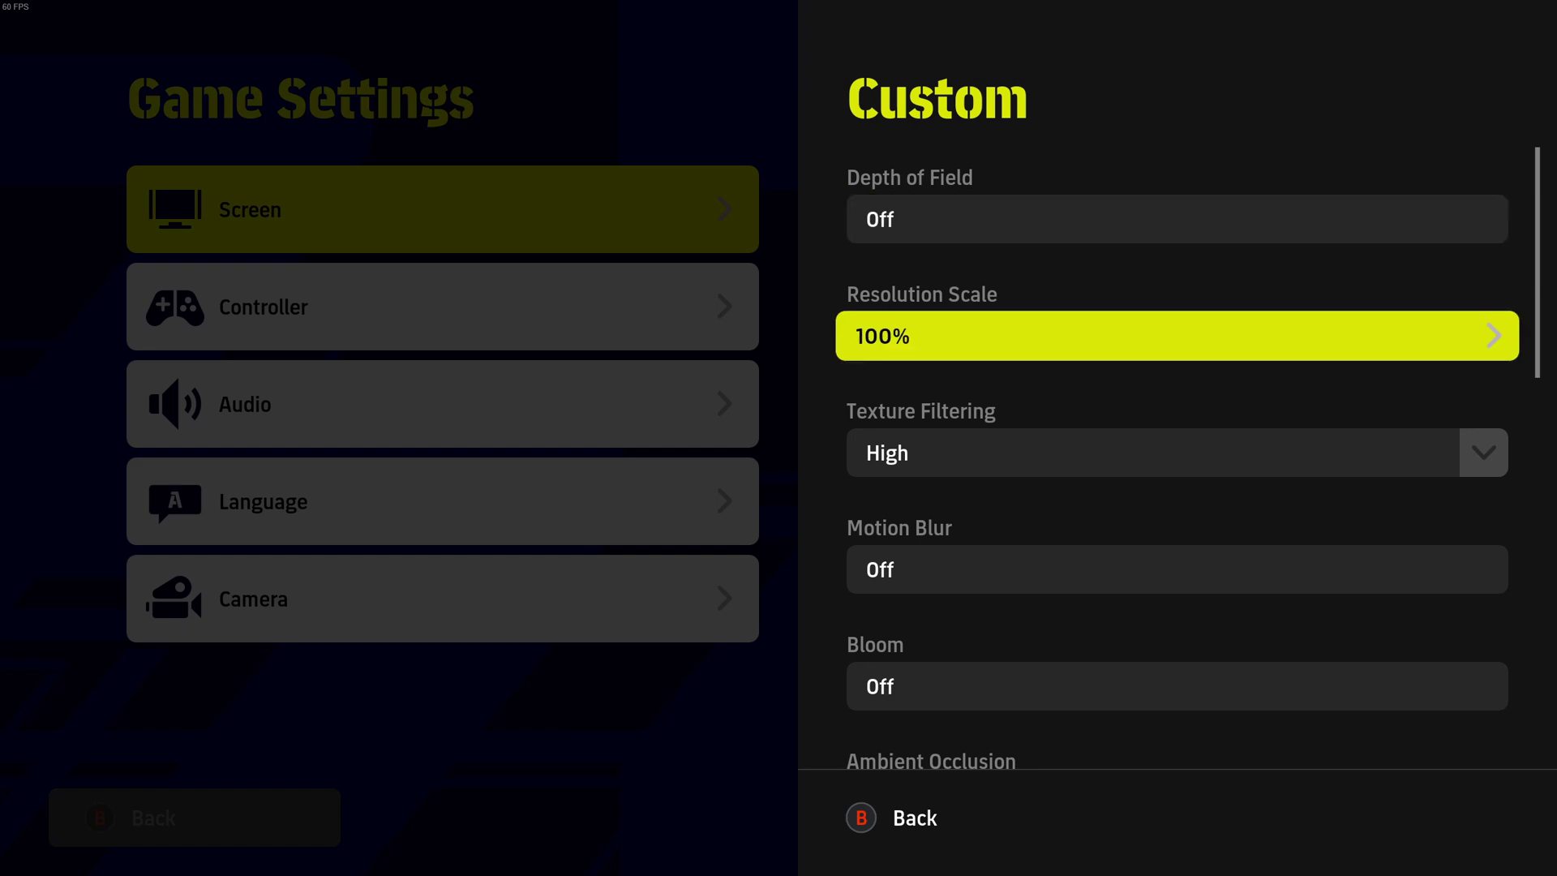
key("Return")
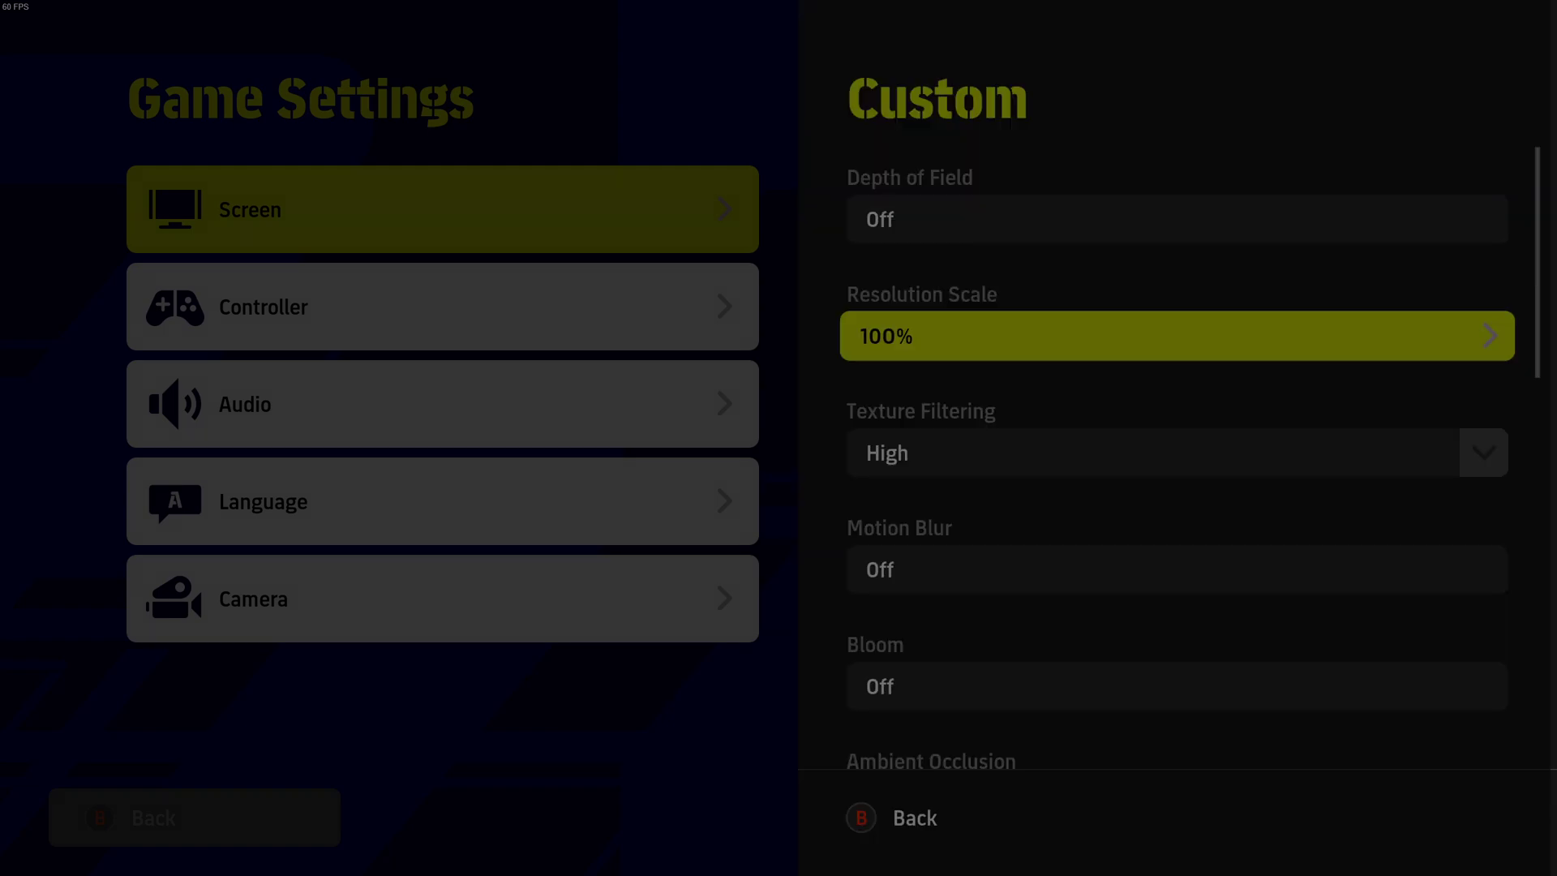
key("Up")
key("Up")
key("Up")
key("Up")
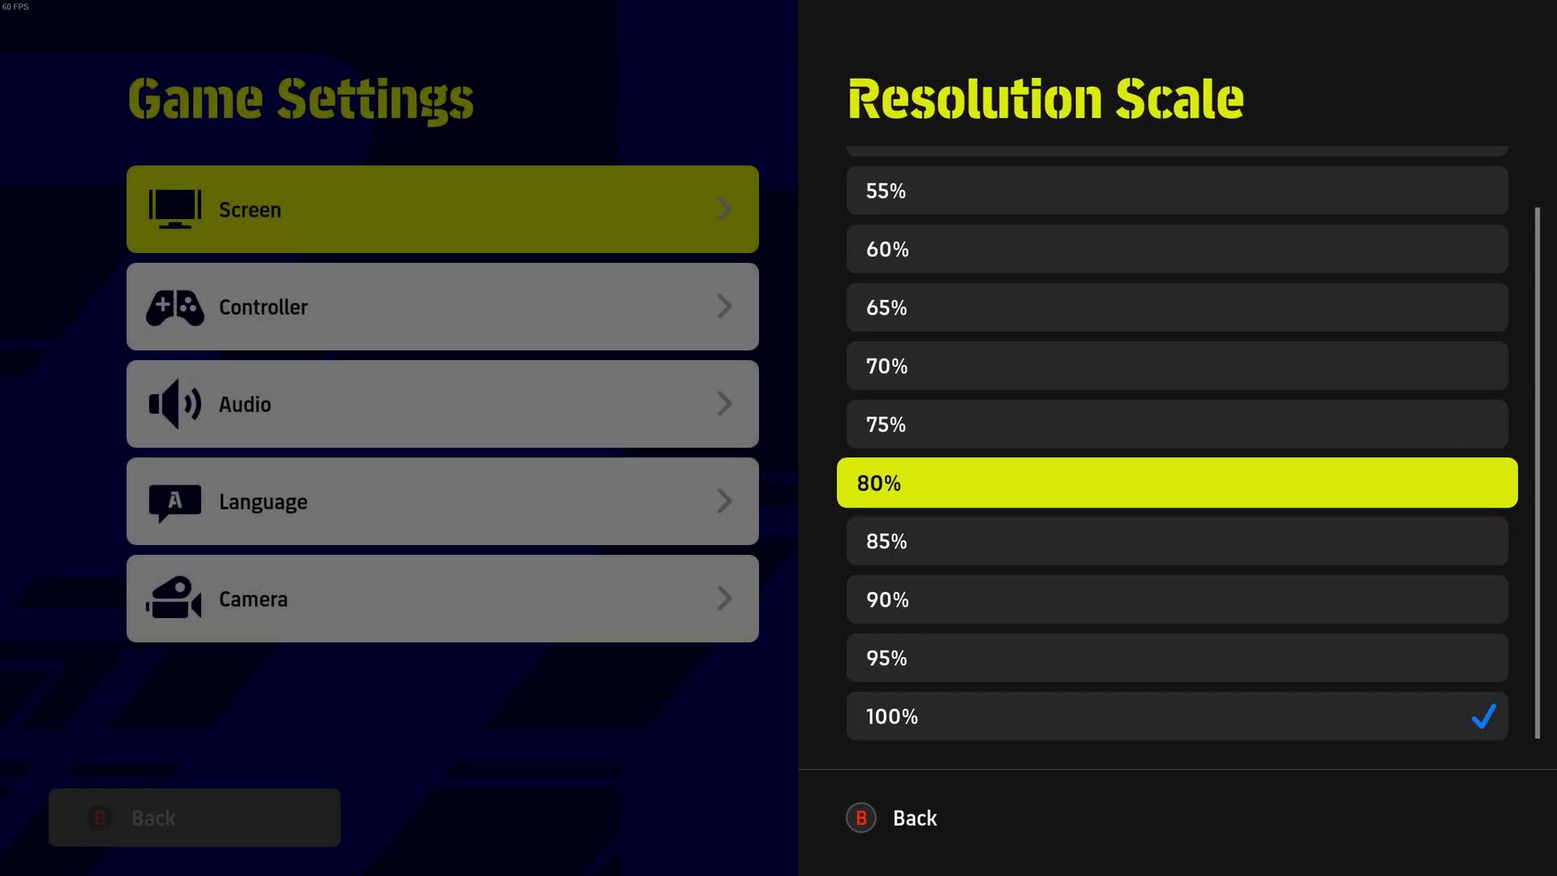
key("Down")
key("Down")
key("Down")
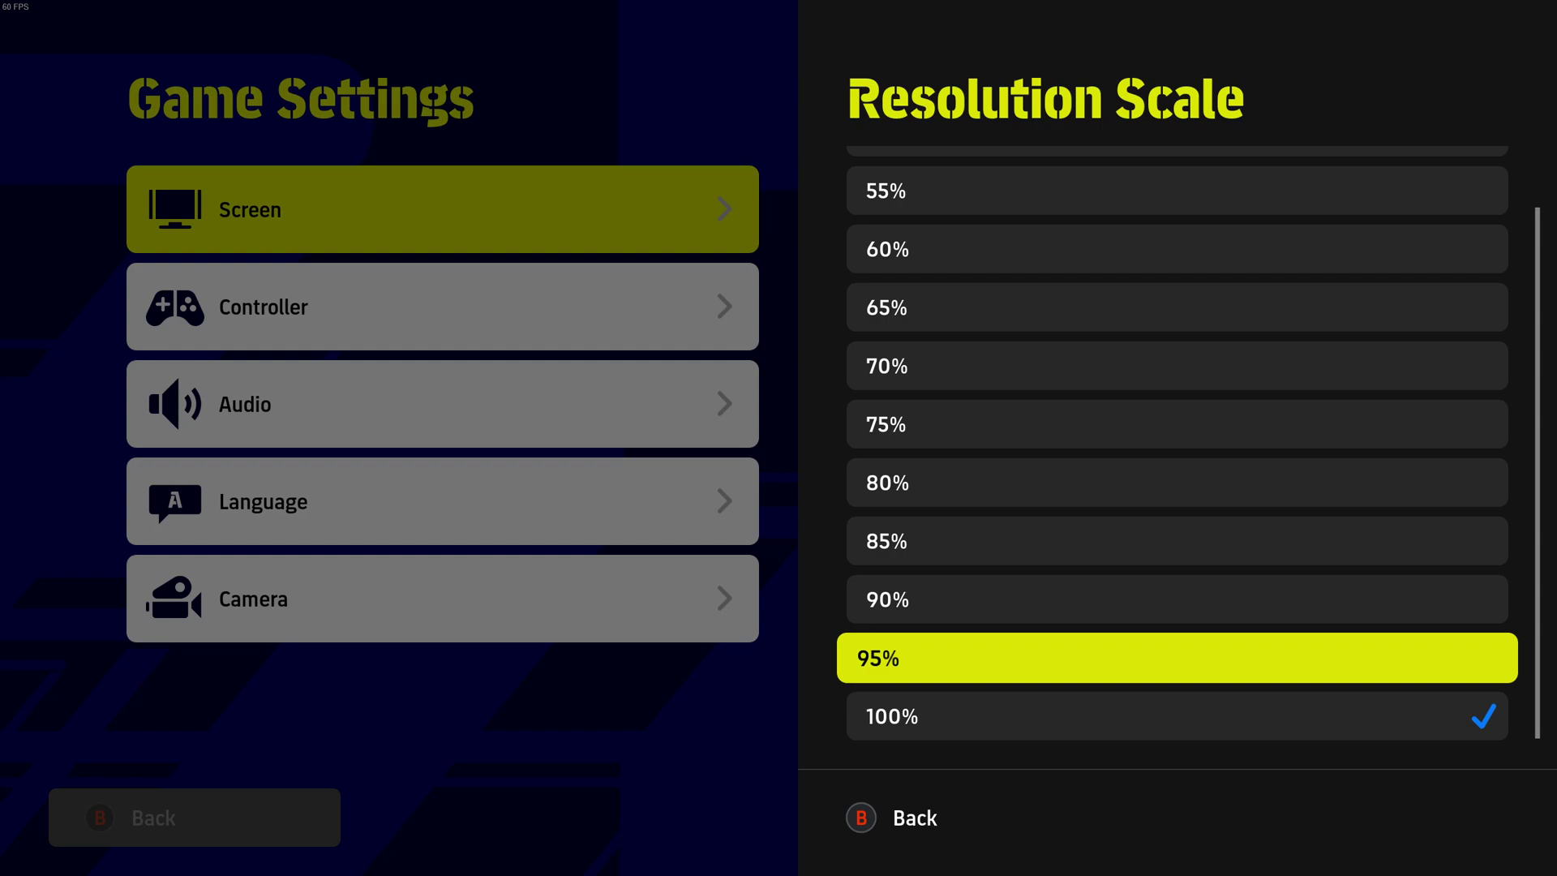
key("Up")
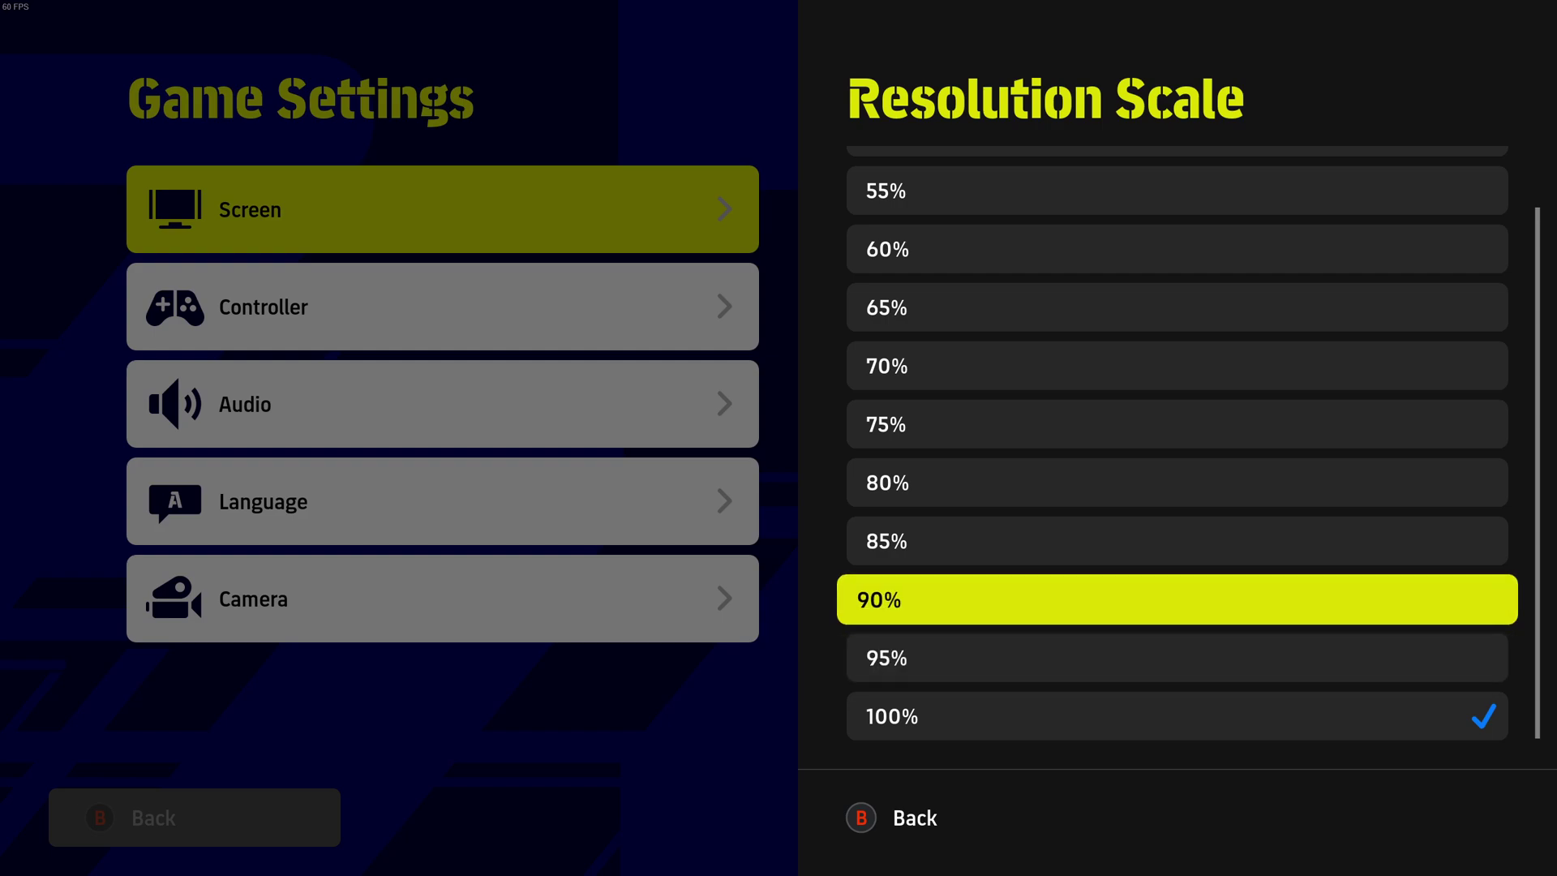
key("Up")
key("Up")
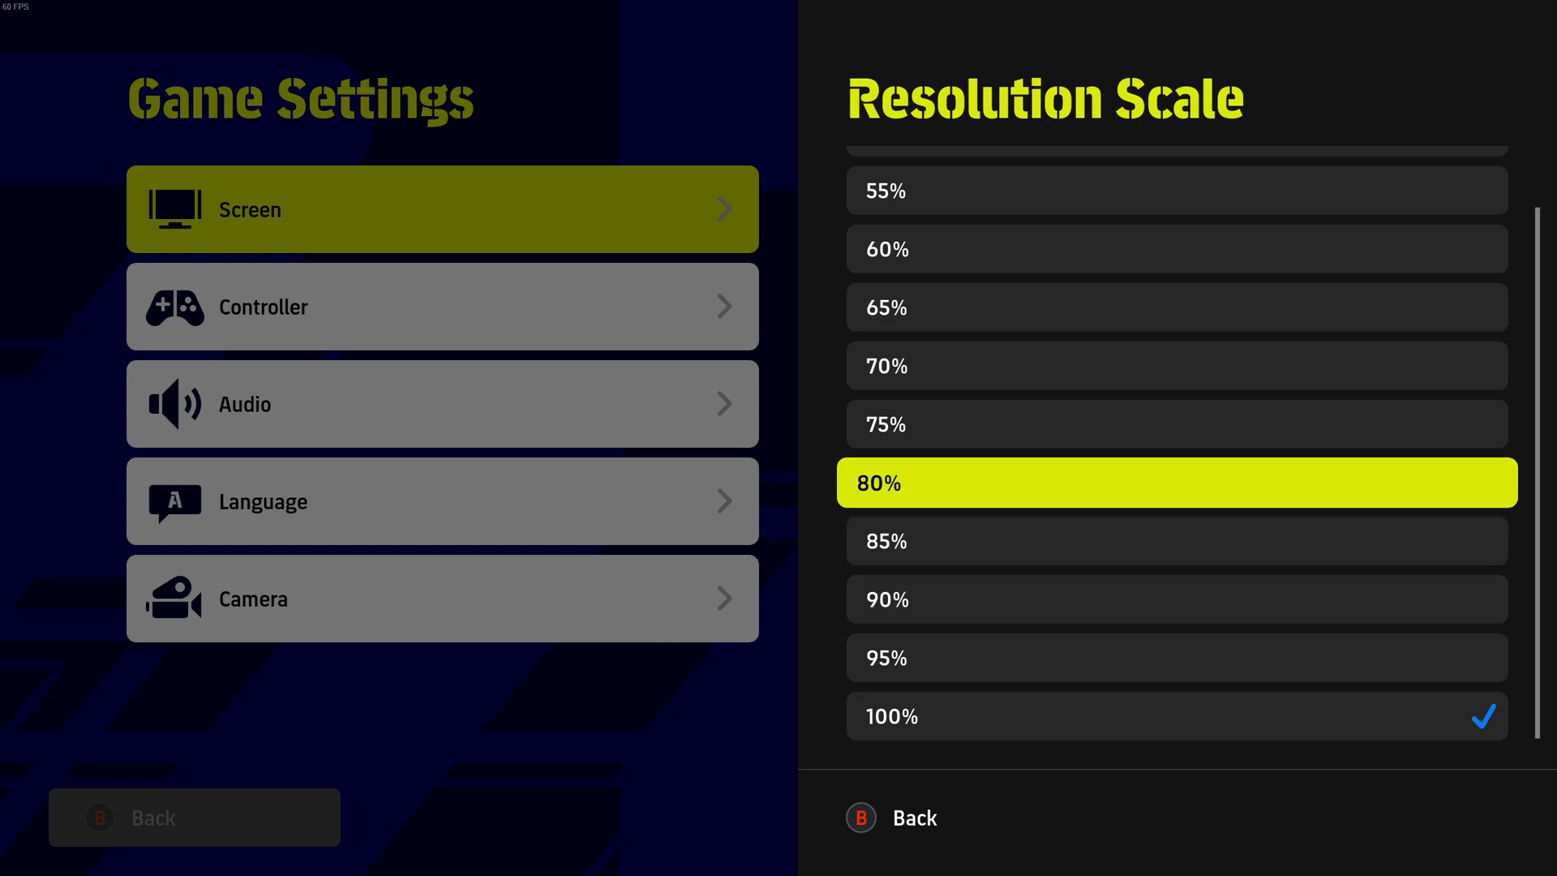
key("Down")
key("Down")
key("Down")
key("Down")
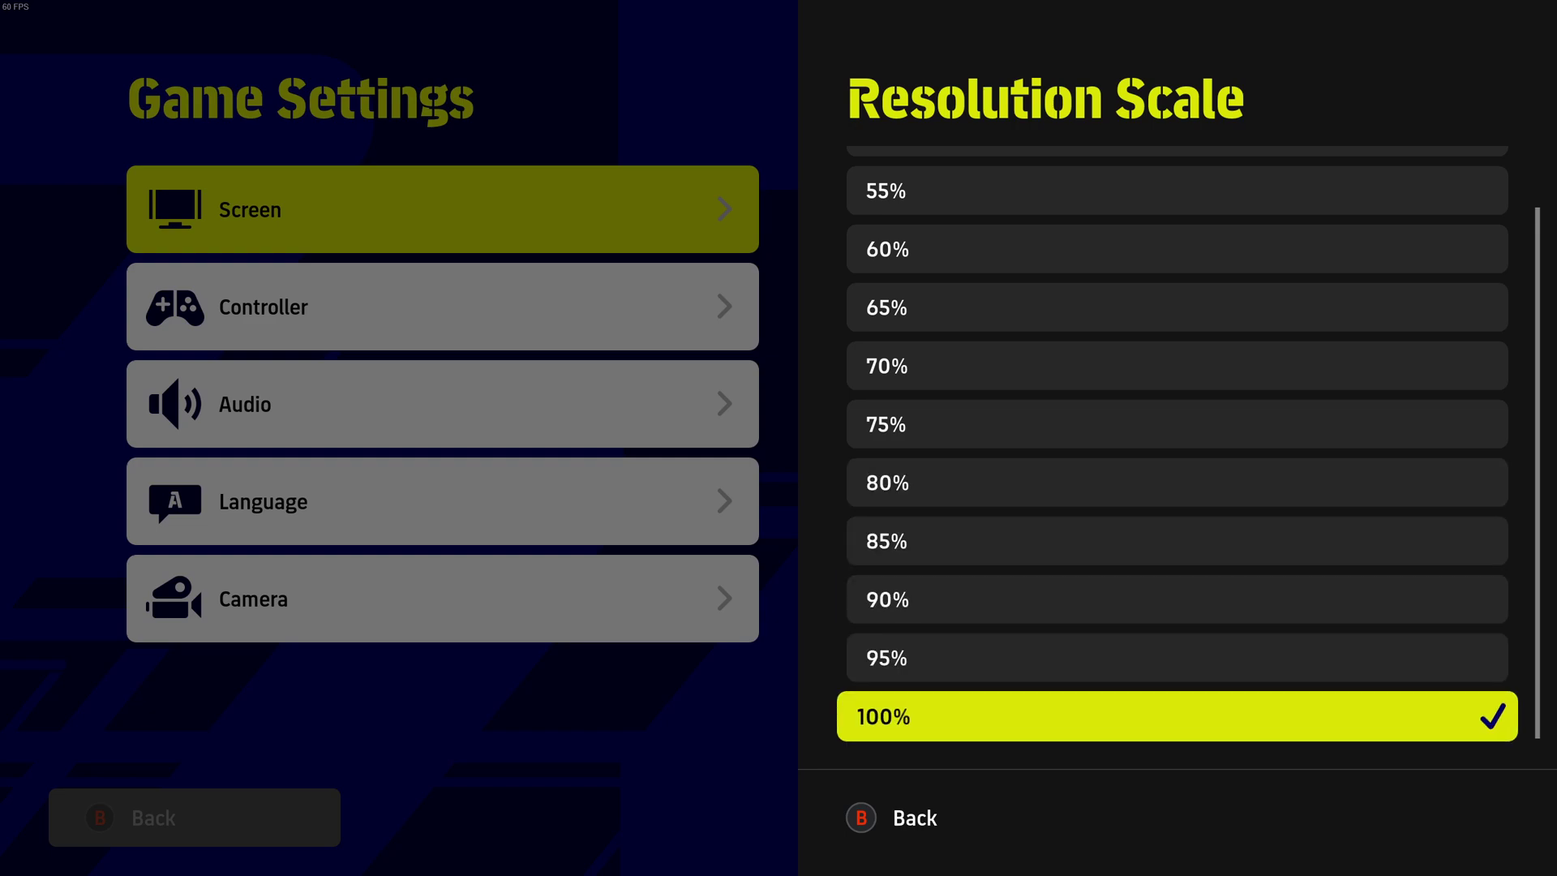
key("Return")
key("Down")
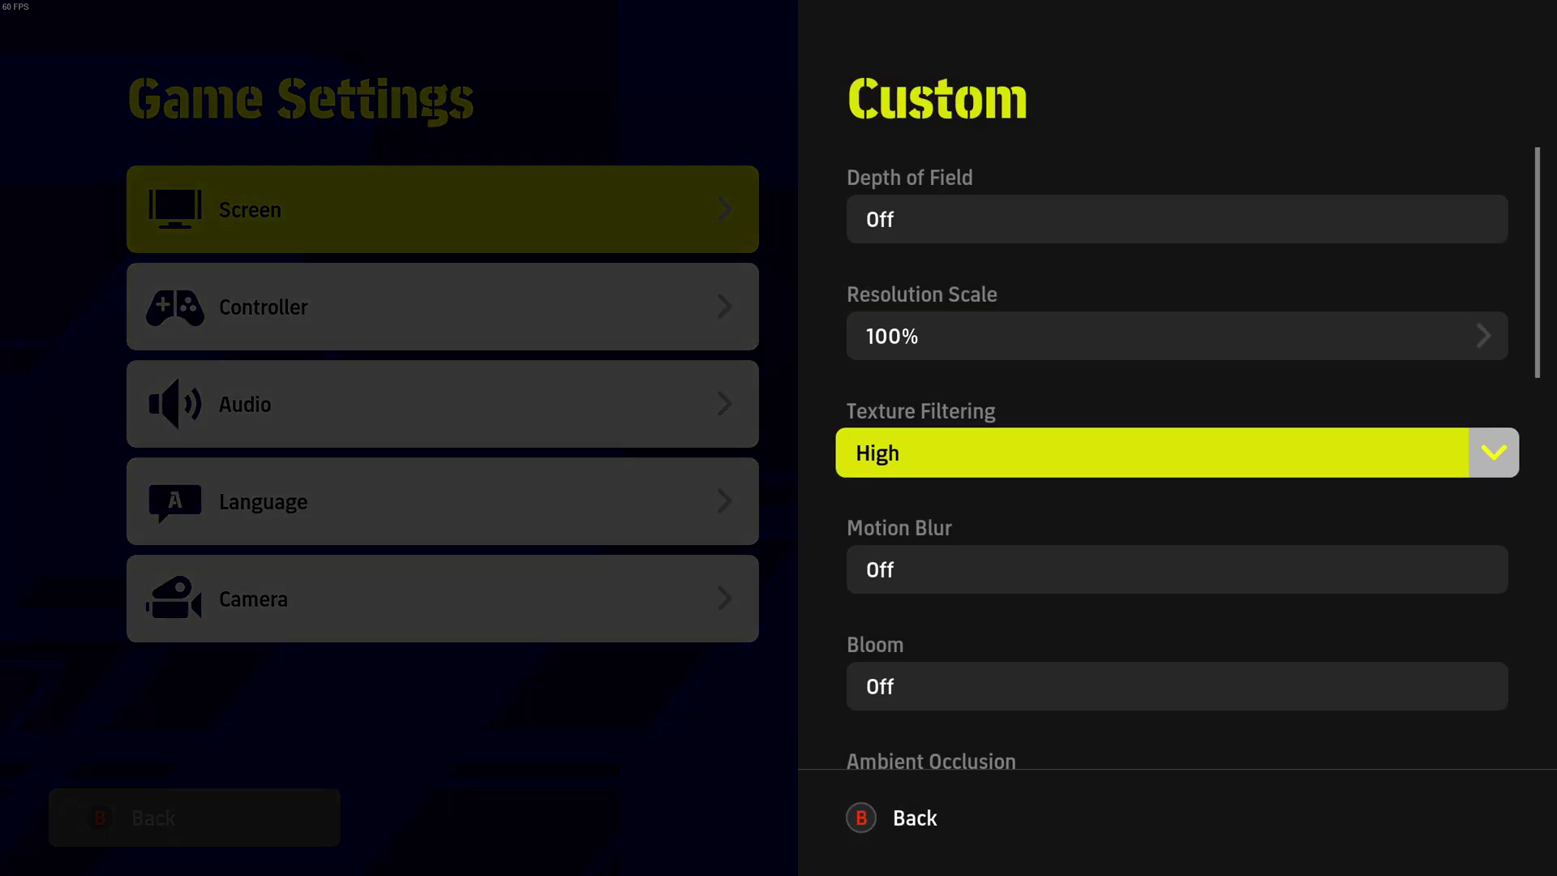
key("Return")
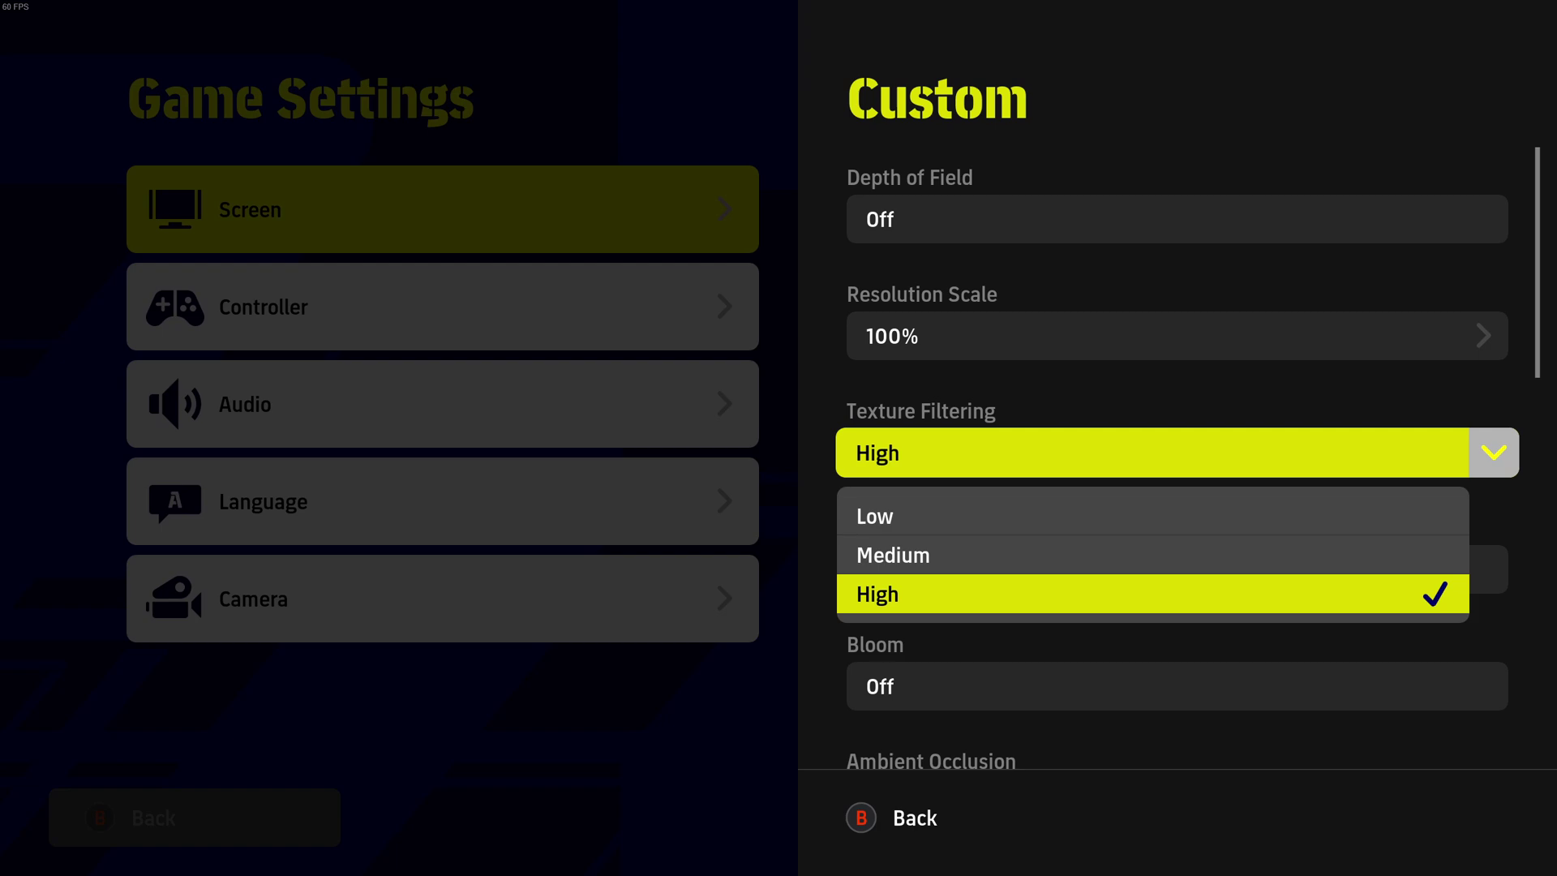
key("Up")
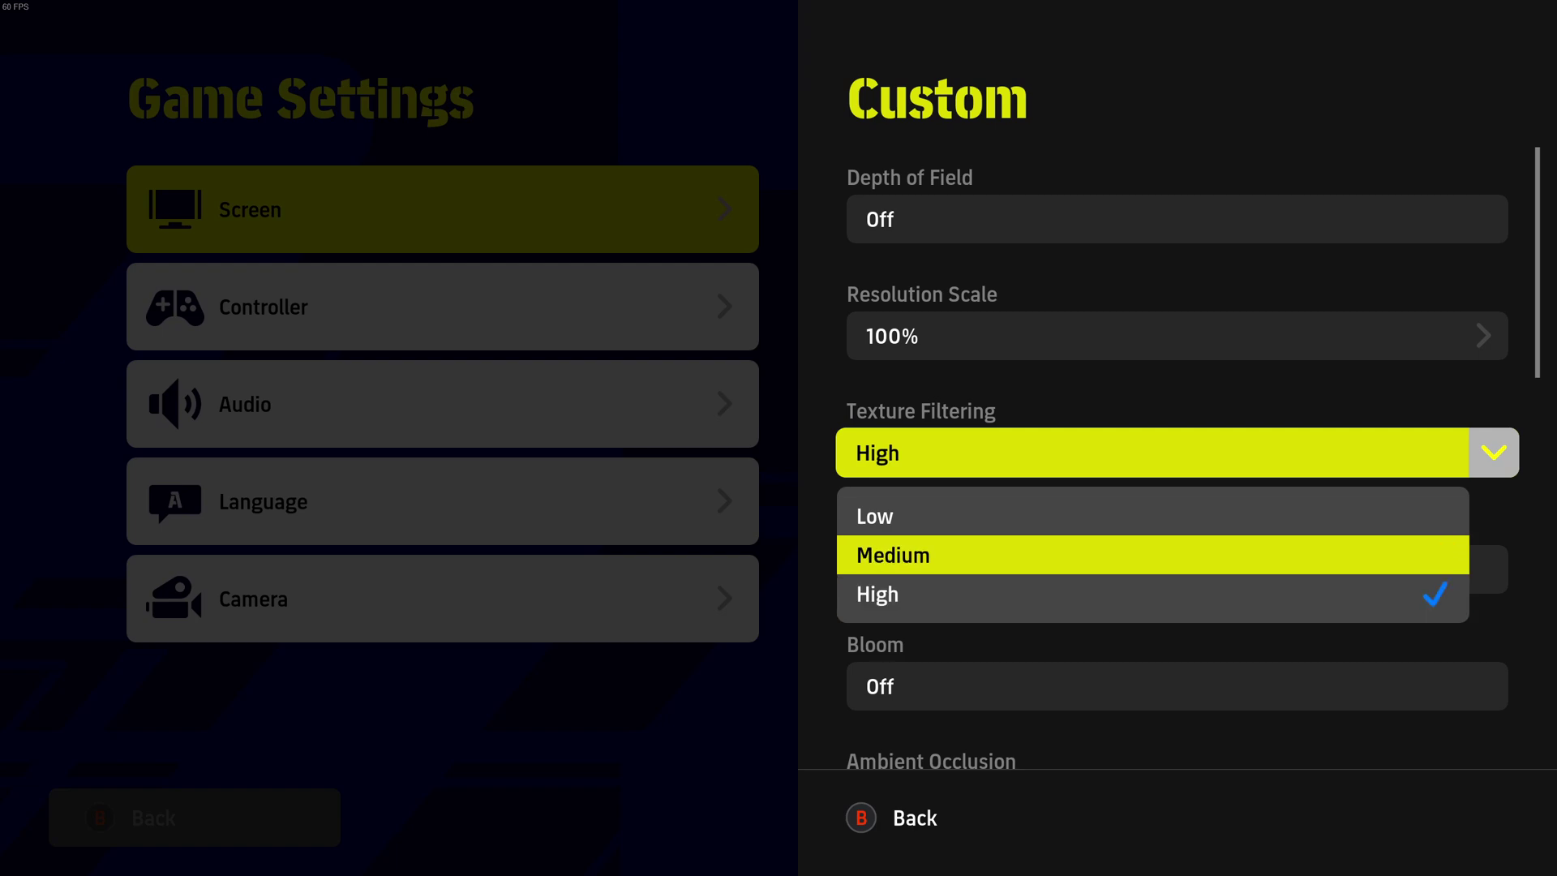
key("Up")
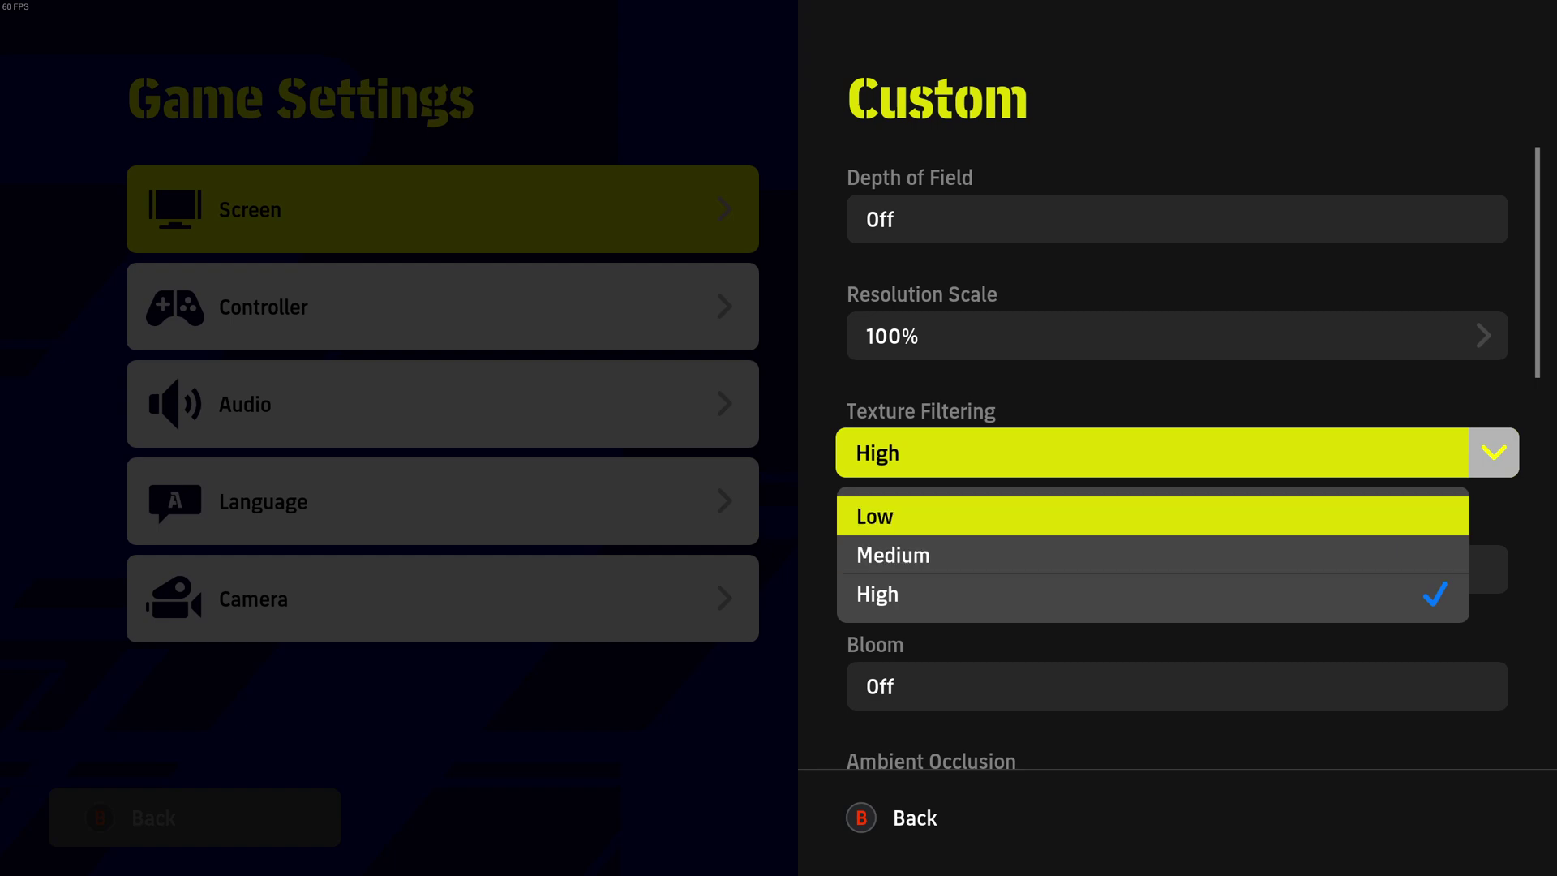
key("Escape")
key("Down")
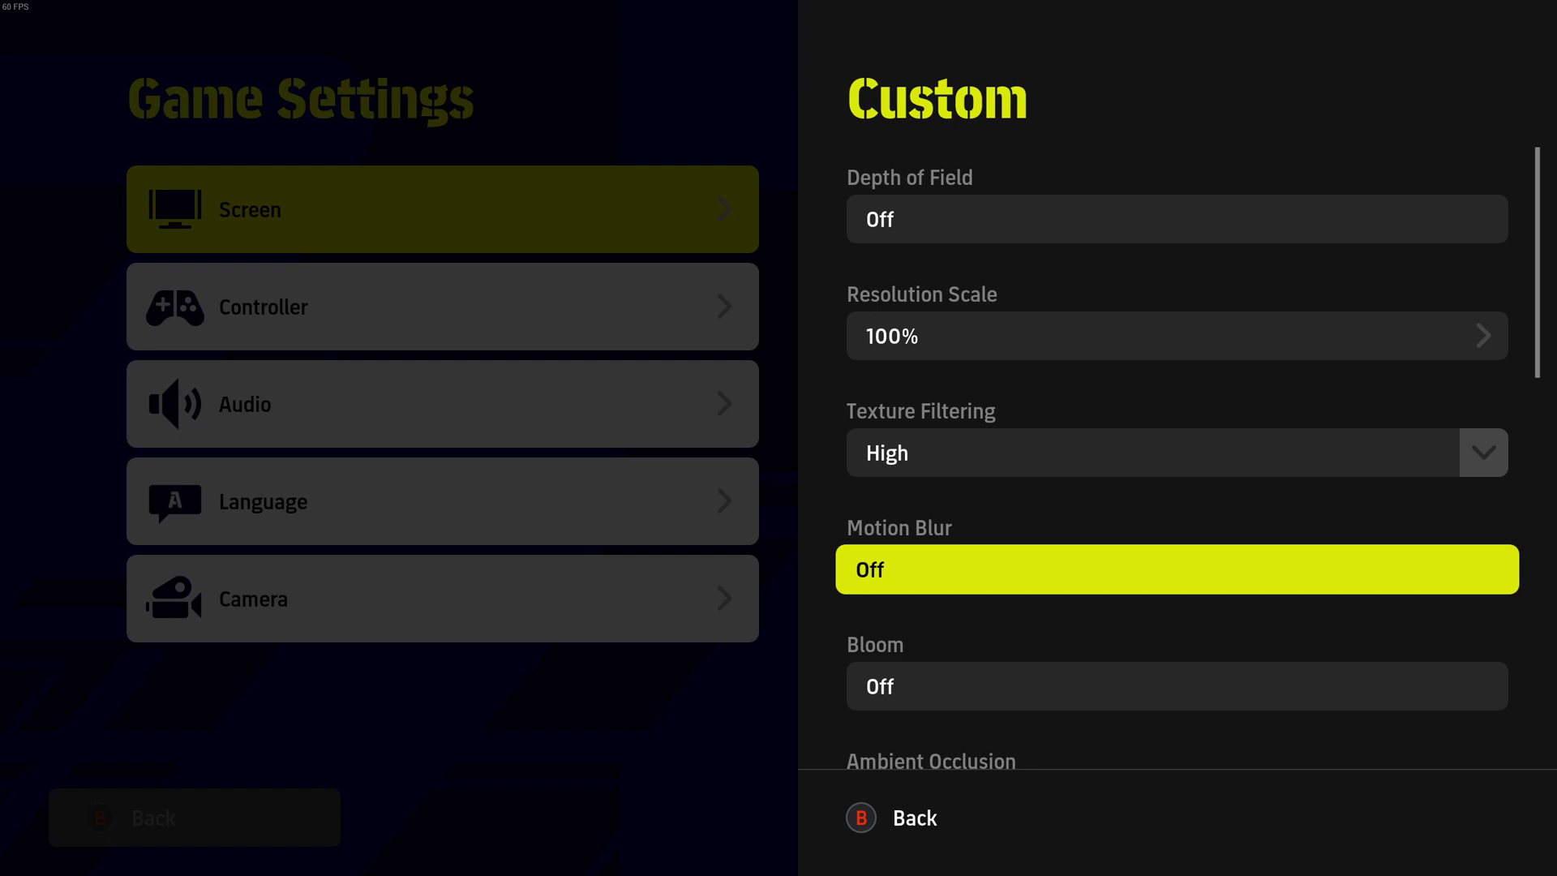
key("Down")
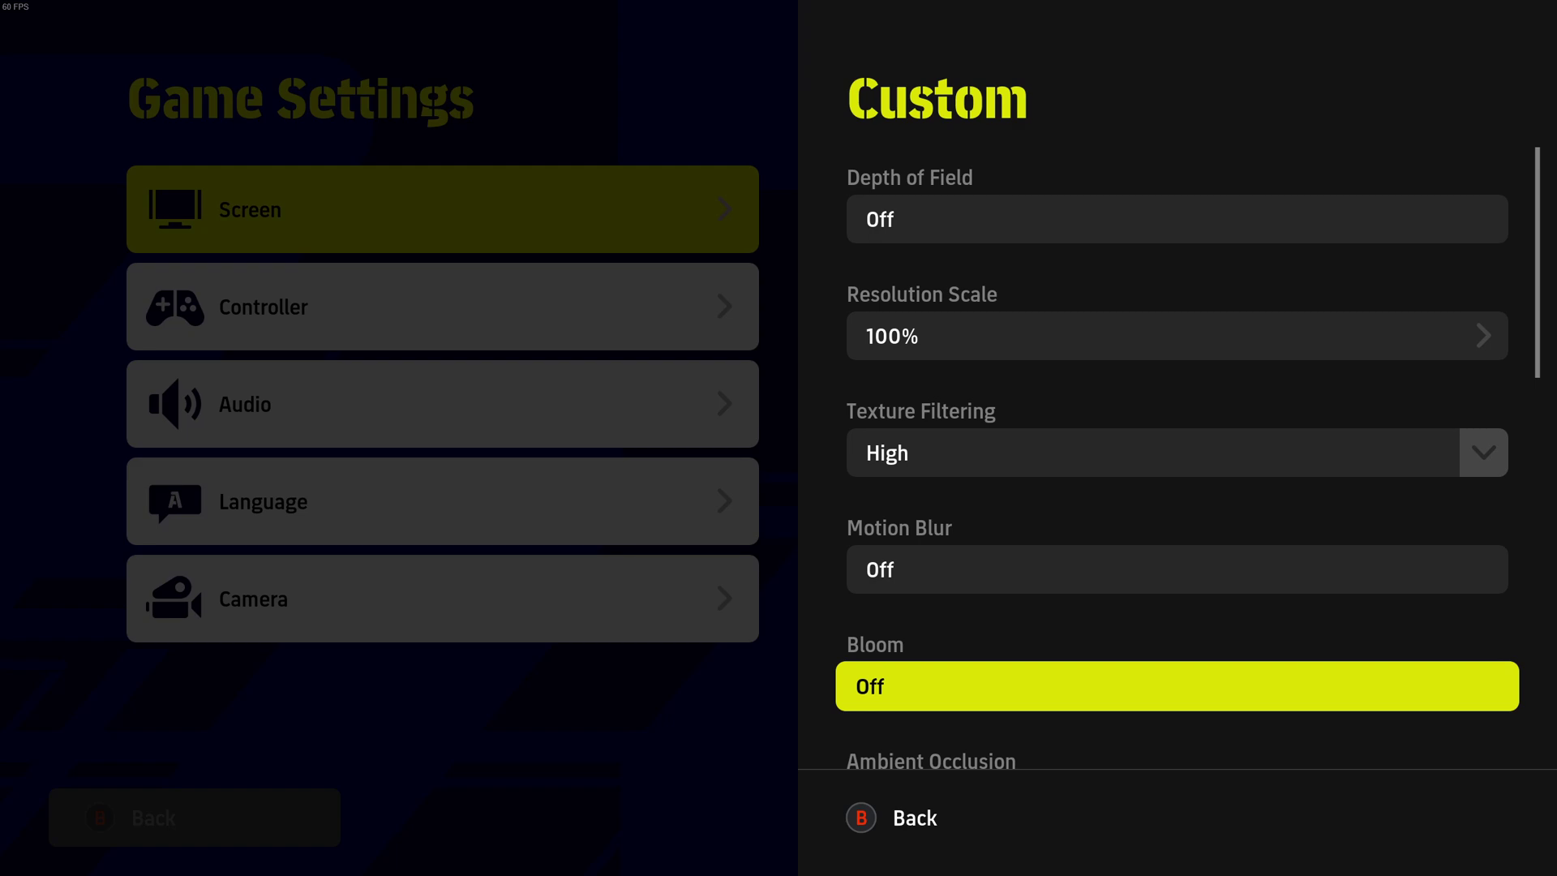
key("Down")
key("Down")
key("Up")
key("Up")
key("Down")
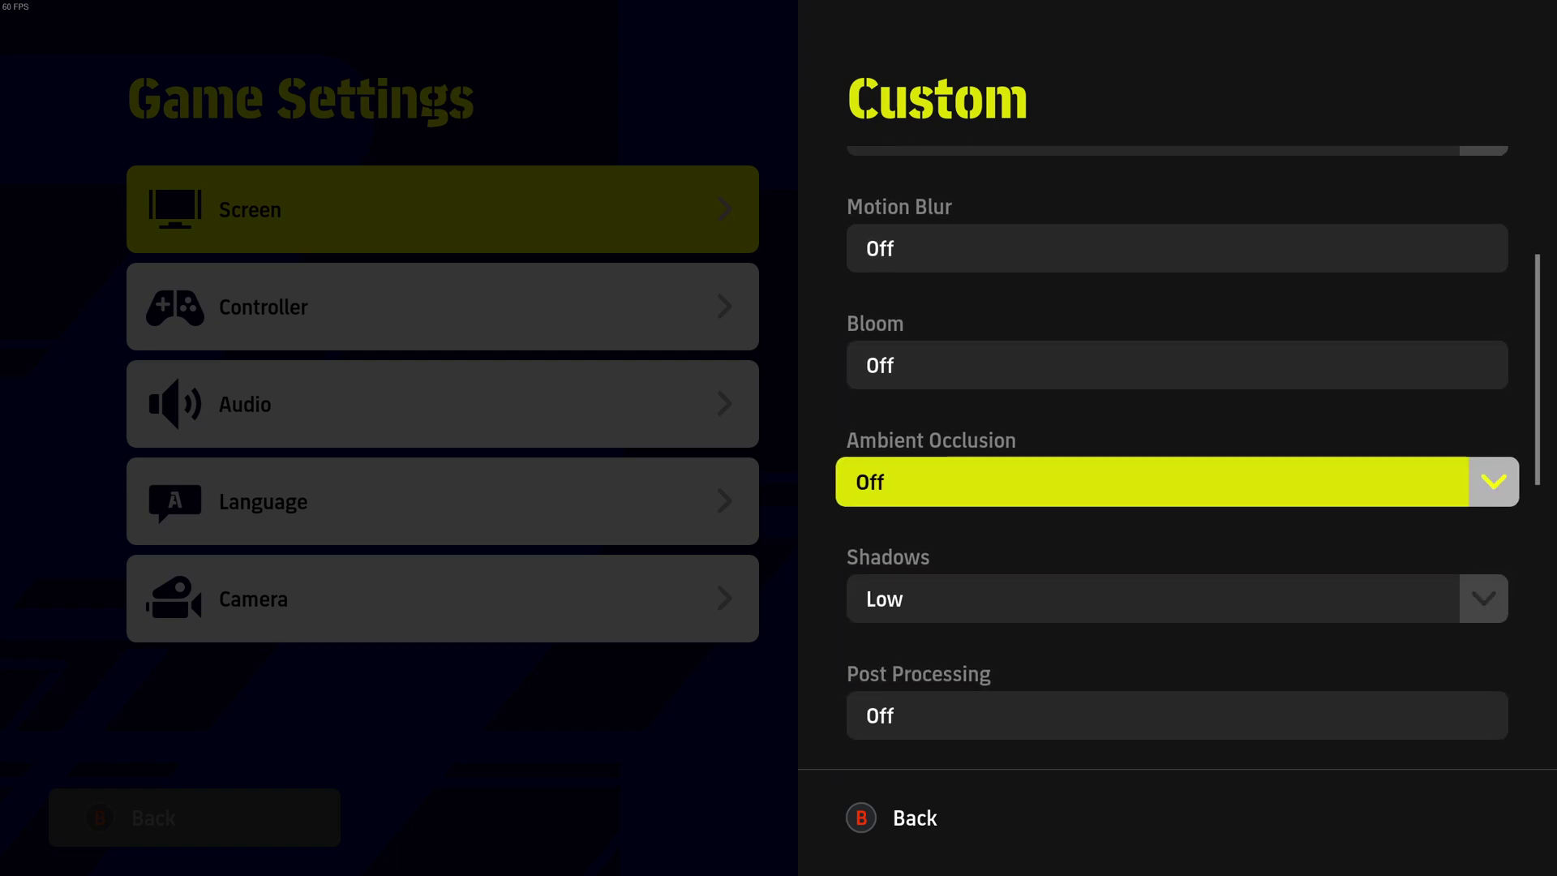
key("Return")
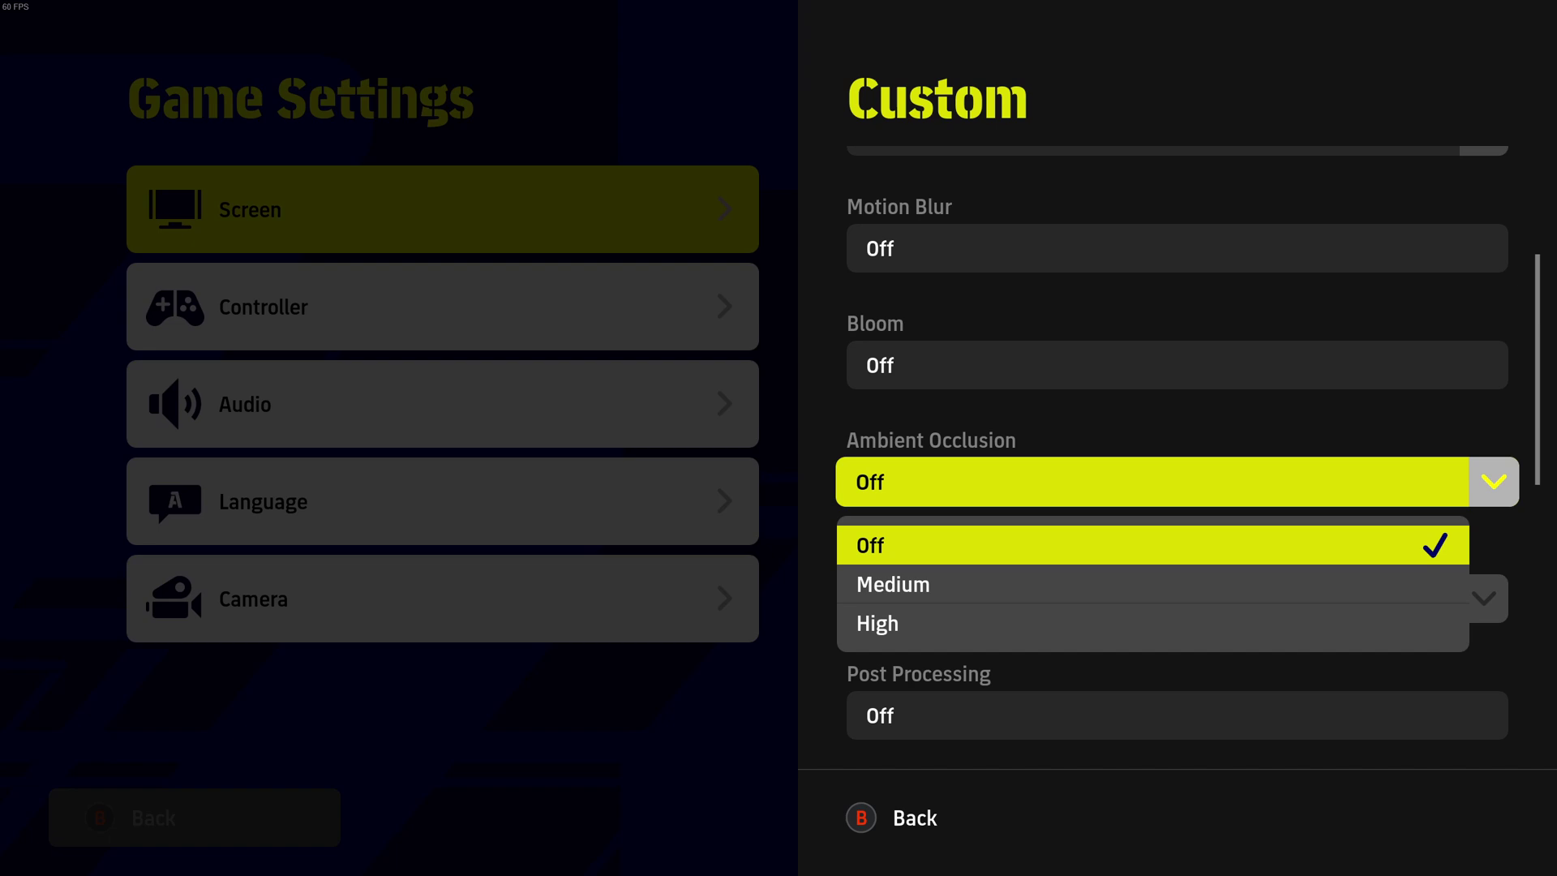
key("Down")
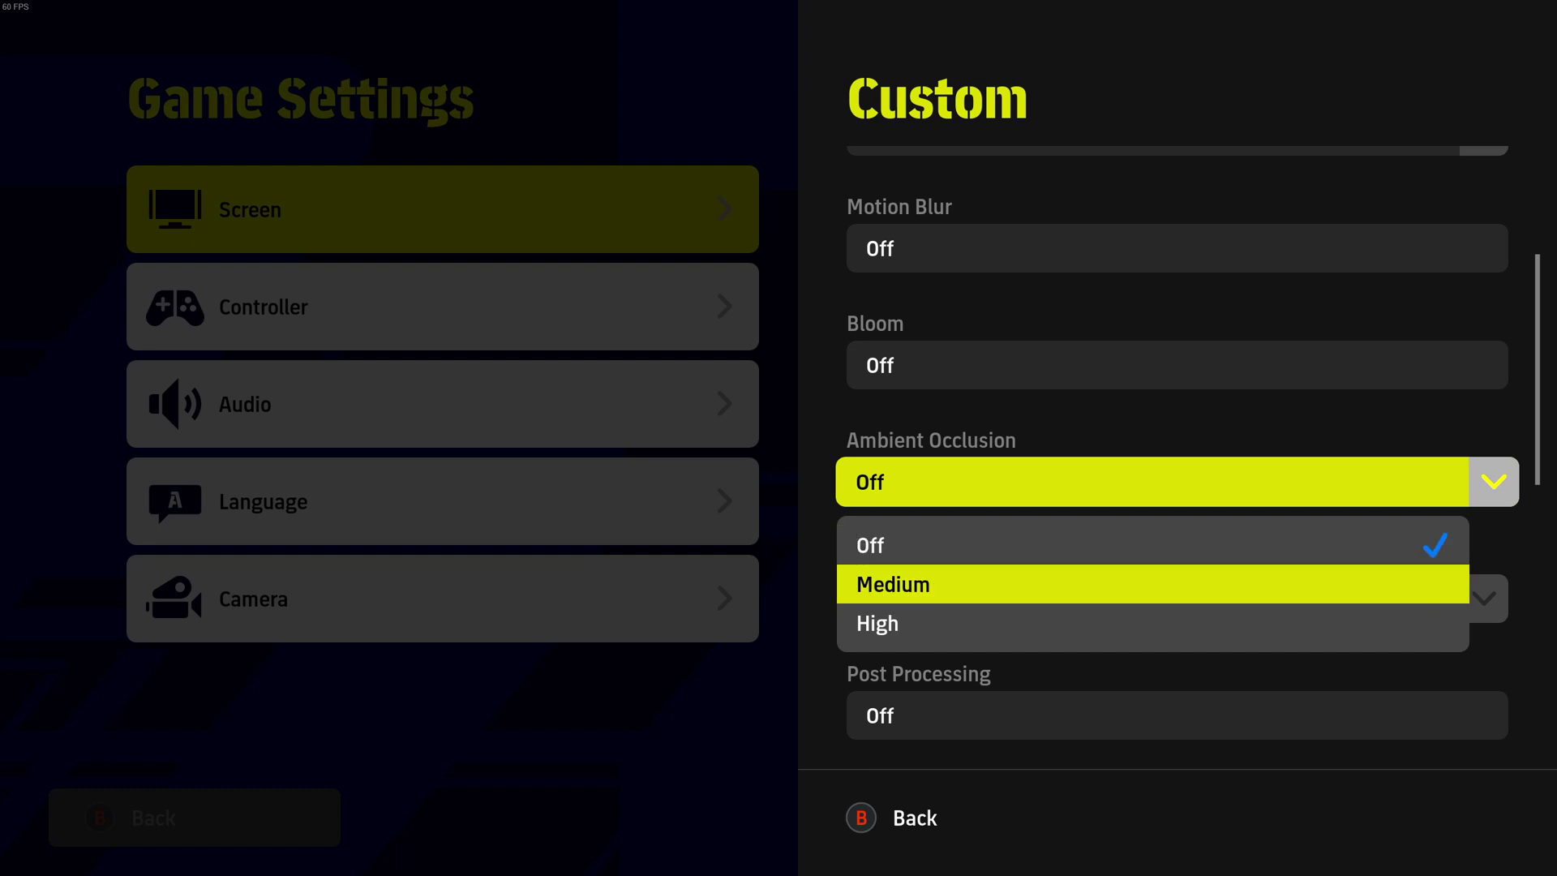
key("Down")
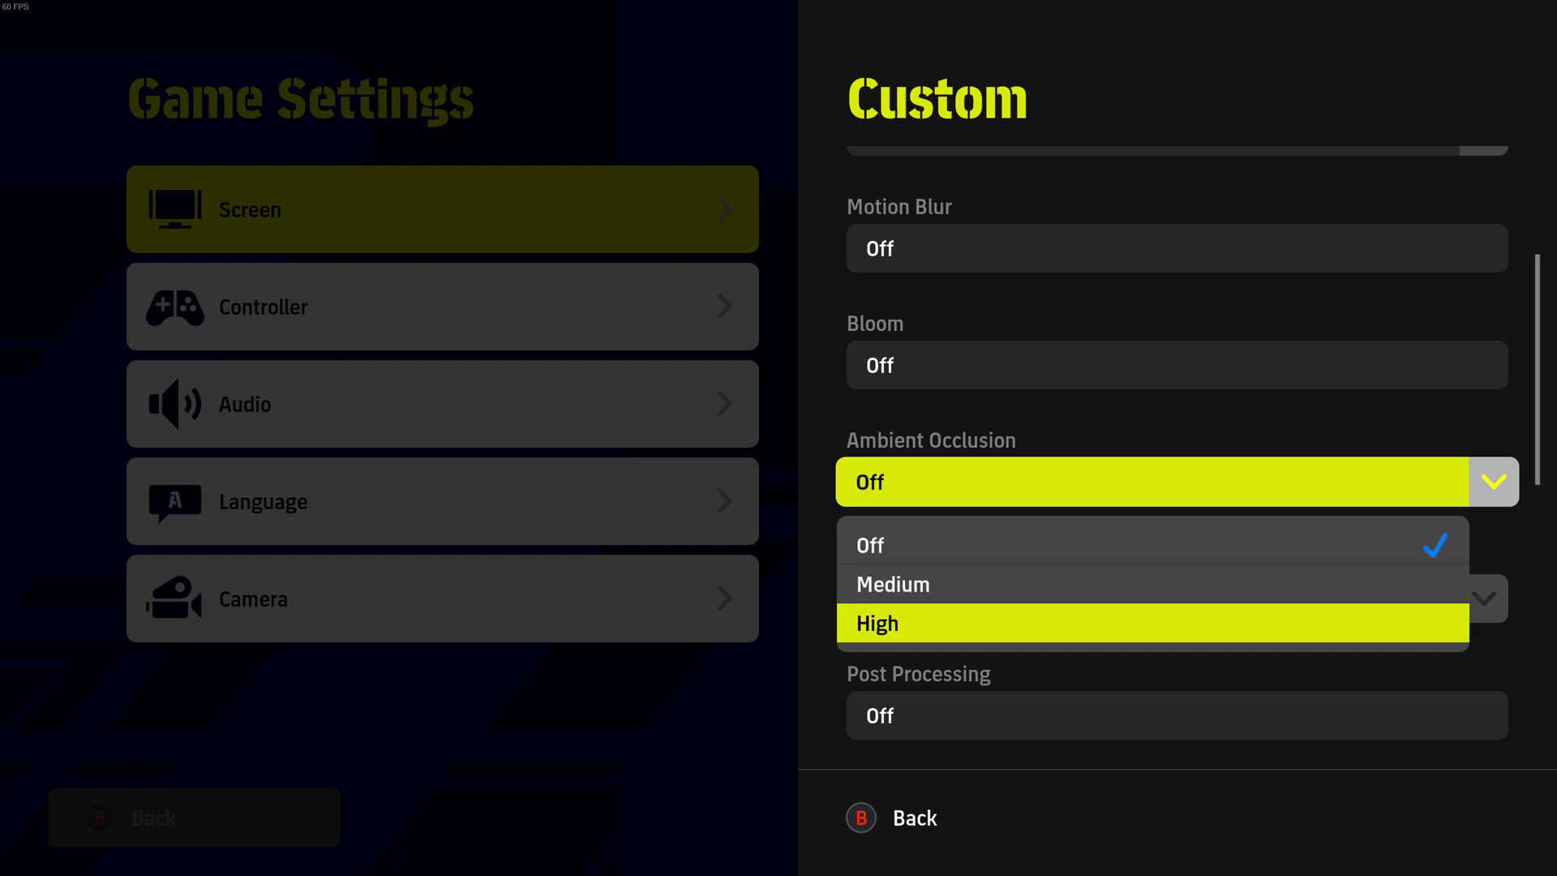
key("Up")
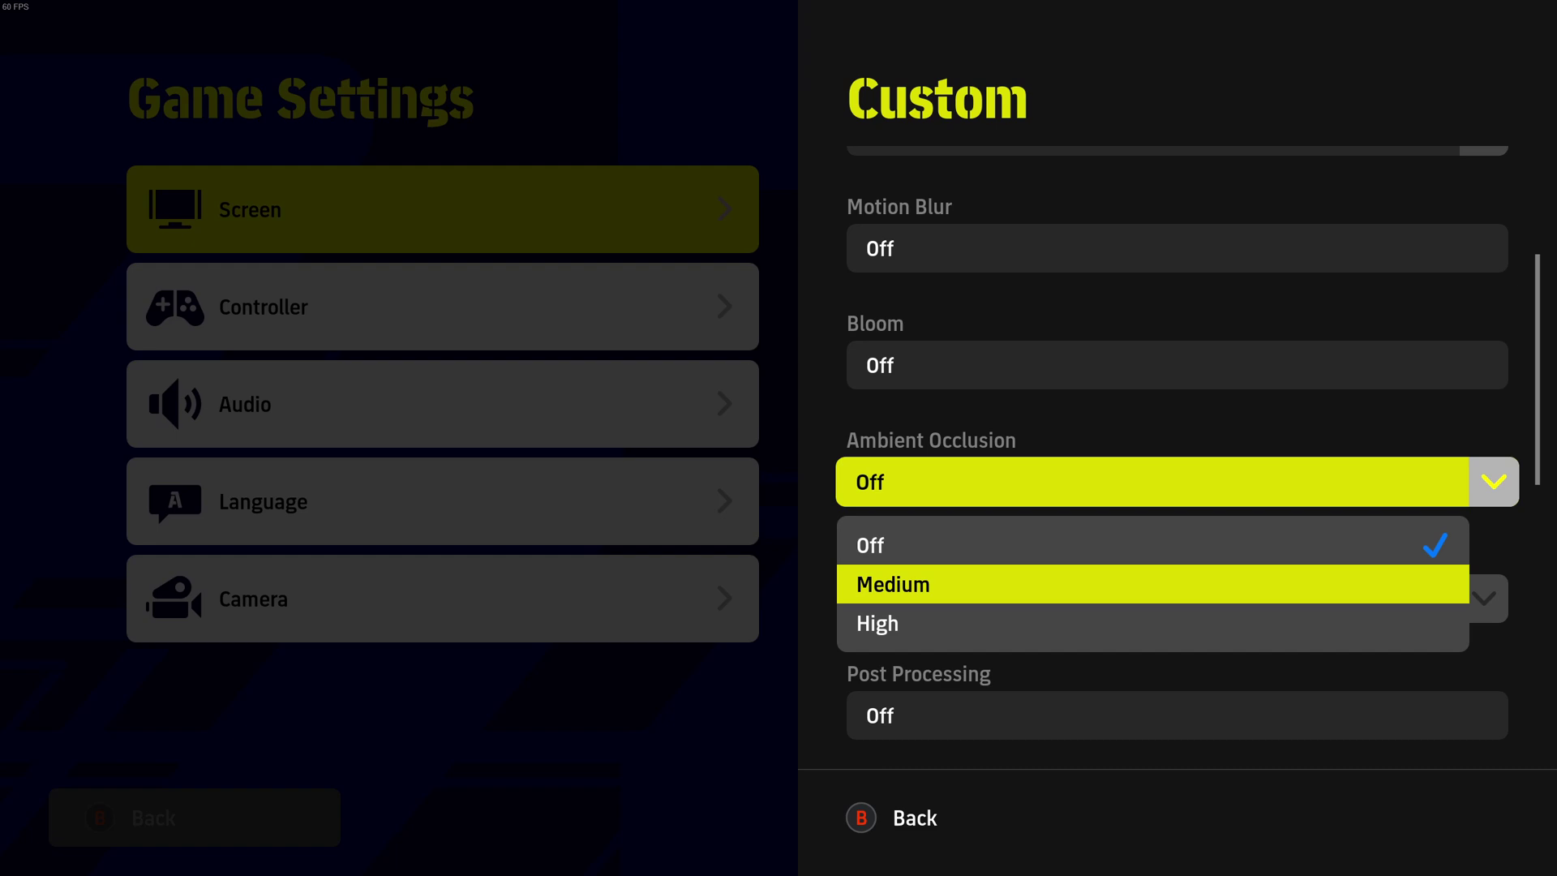
key("Up")
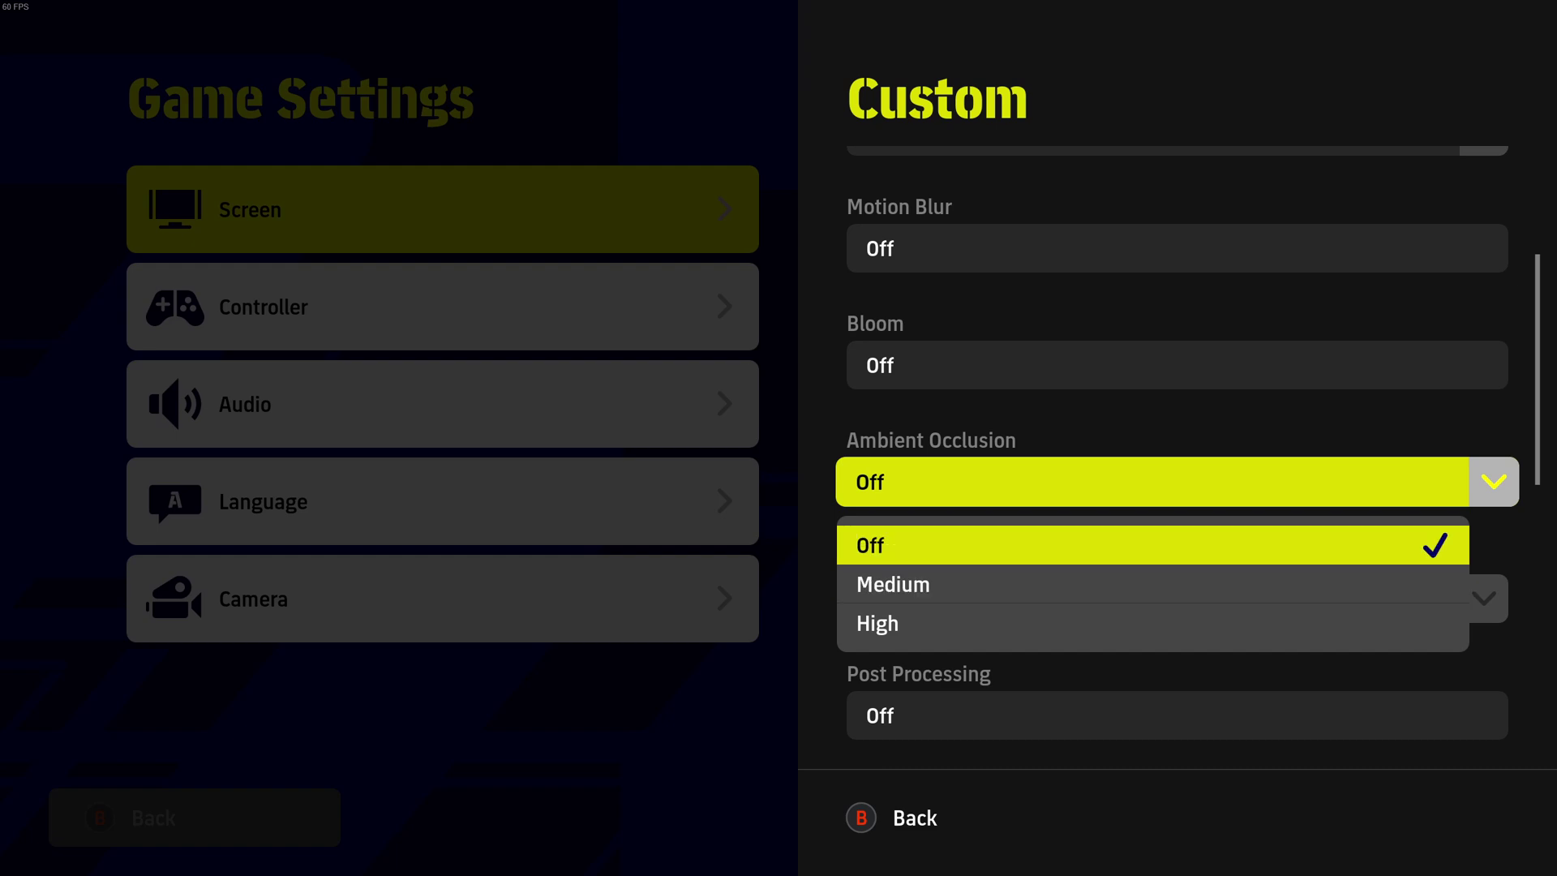
key("Return")
key("Down")
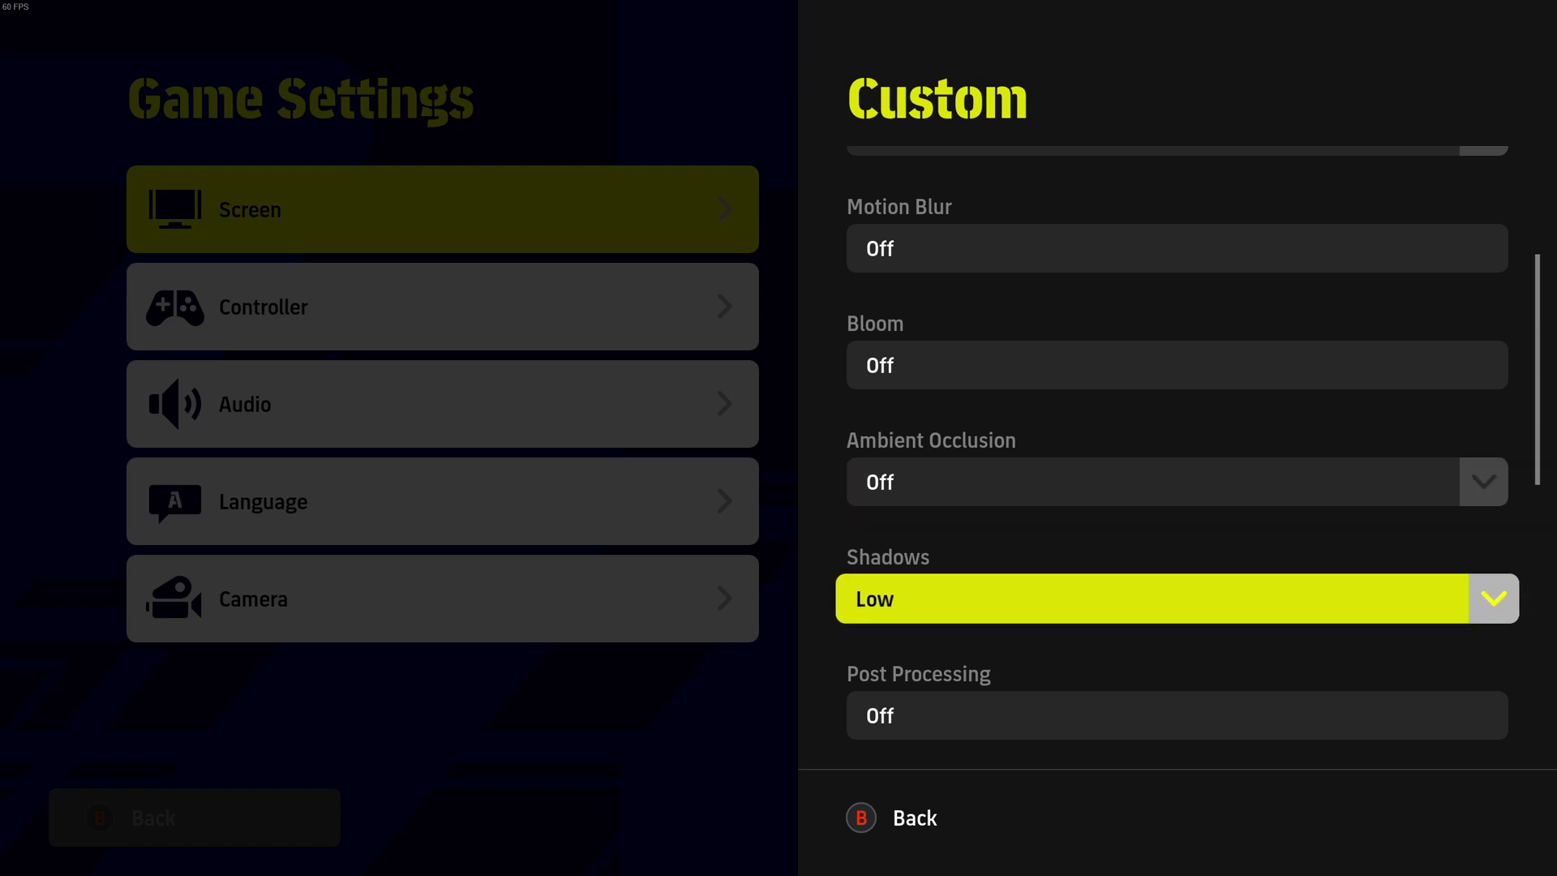
key("Return")
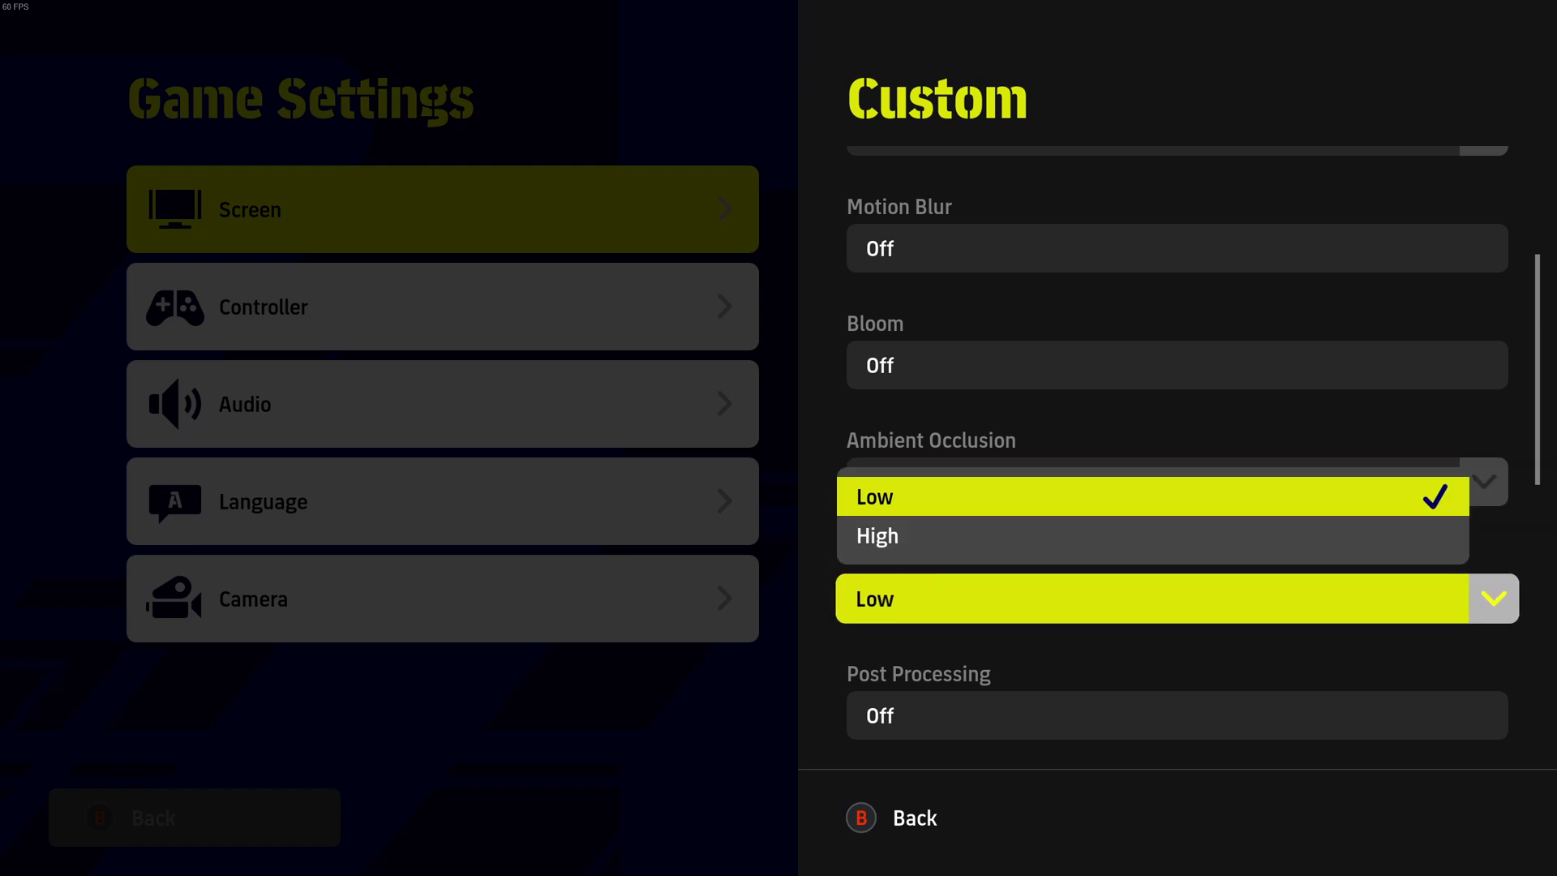
key("Down")
key("Up")
key("Return")
key("Up")
key("Down")
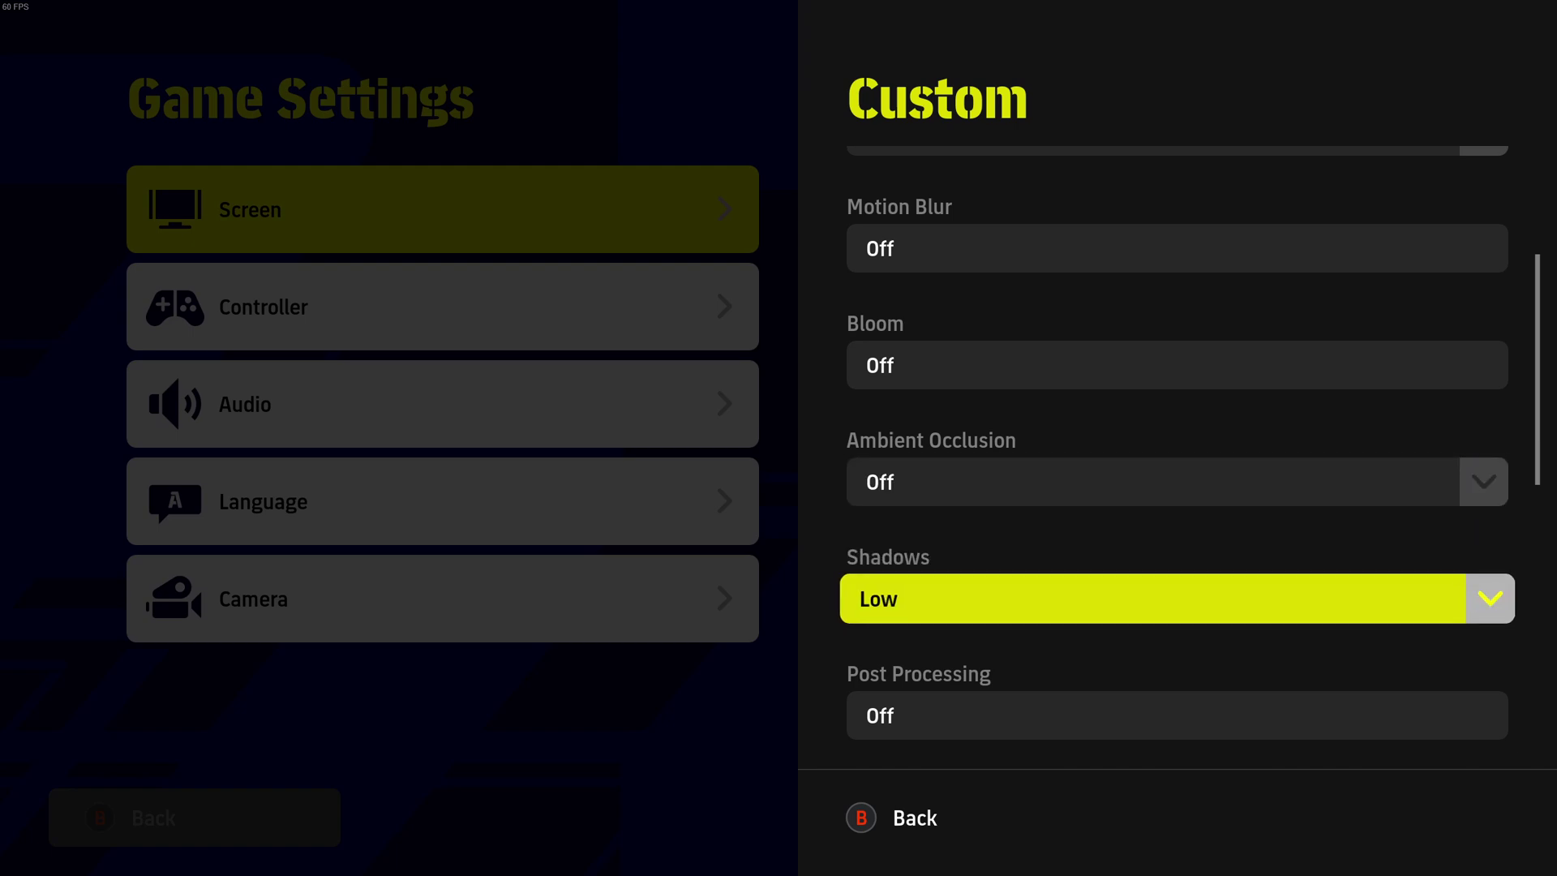
key("Up")
key("Down")
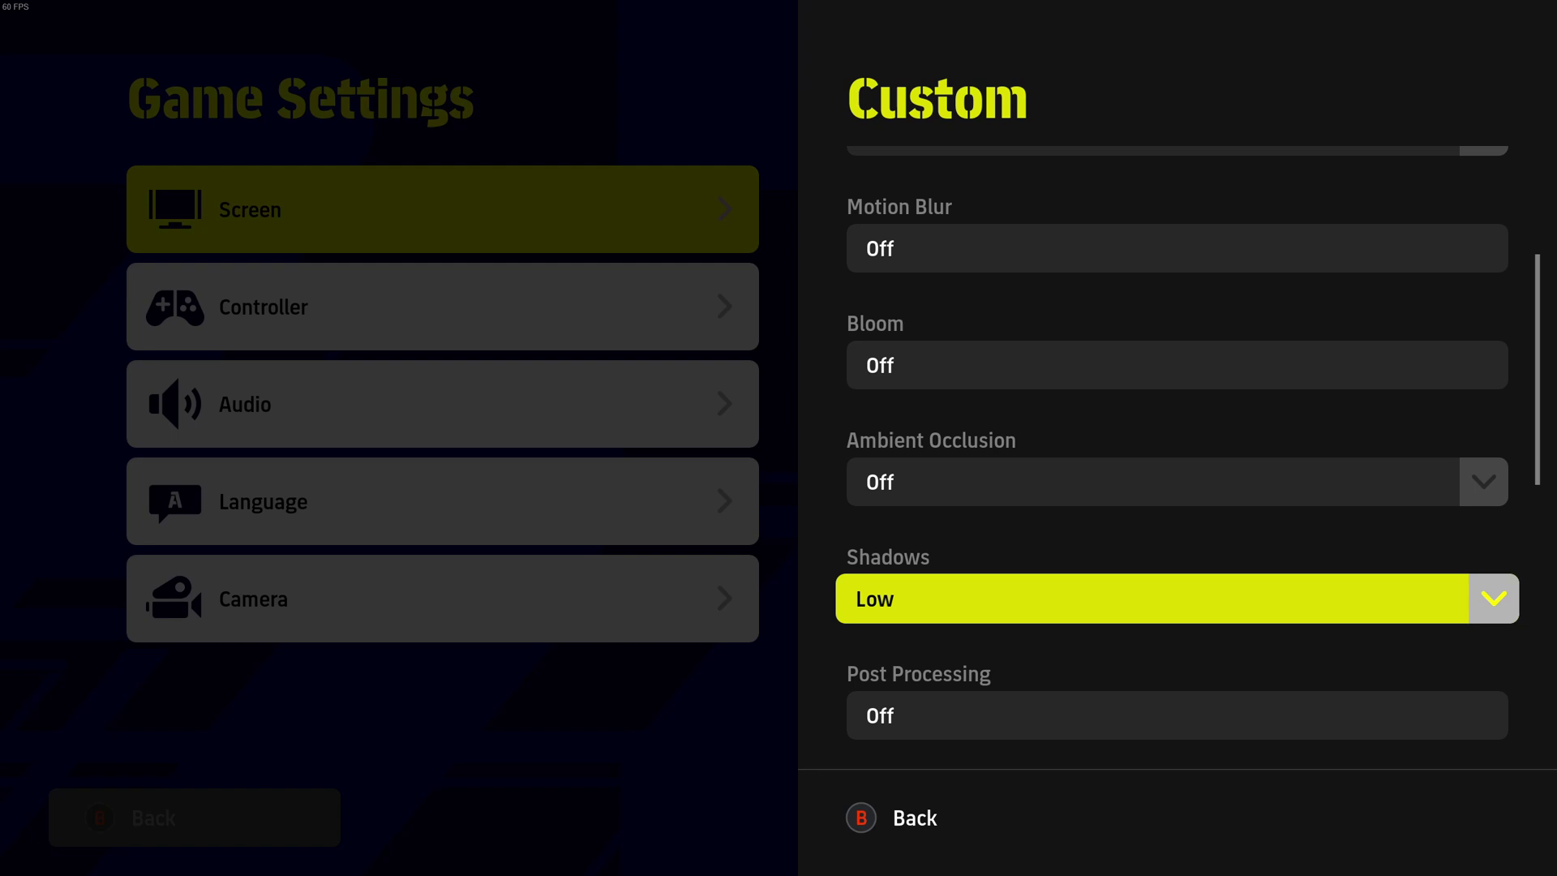
- Turn Post Processing back to Off in the custom screen settings
key("Down")
key("Down")
key("Down")
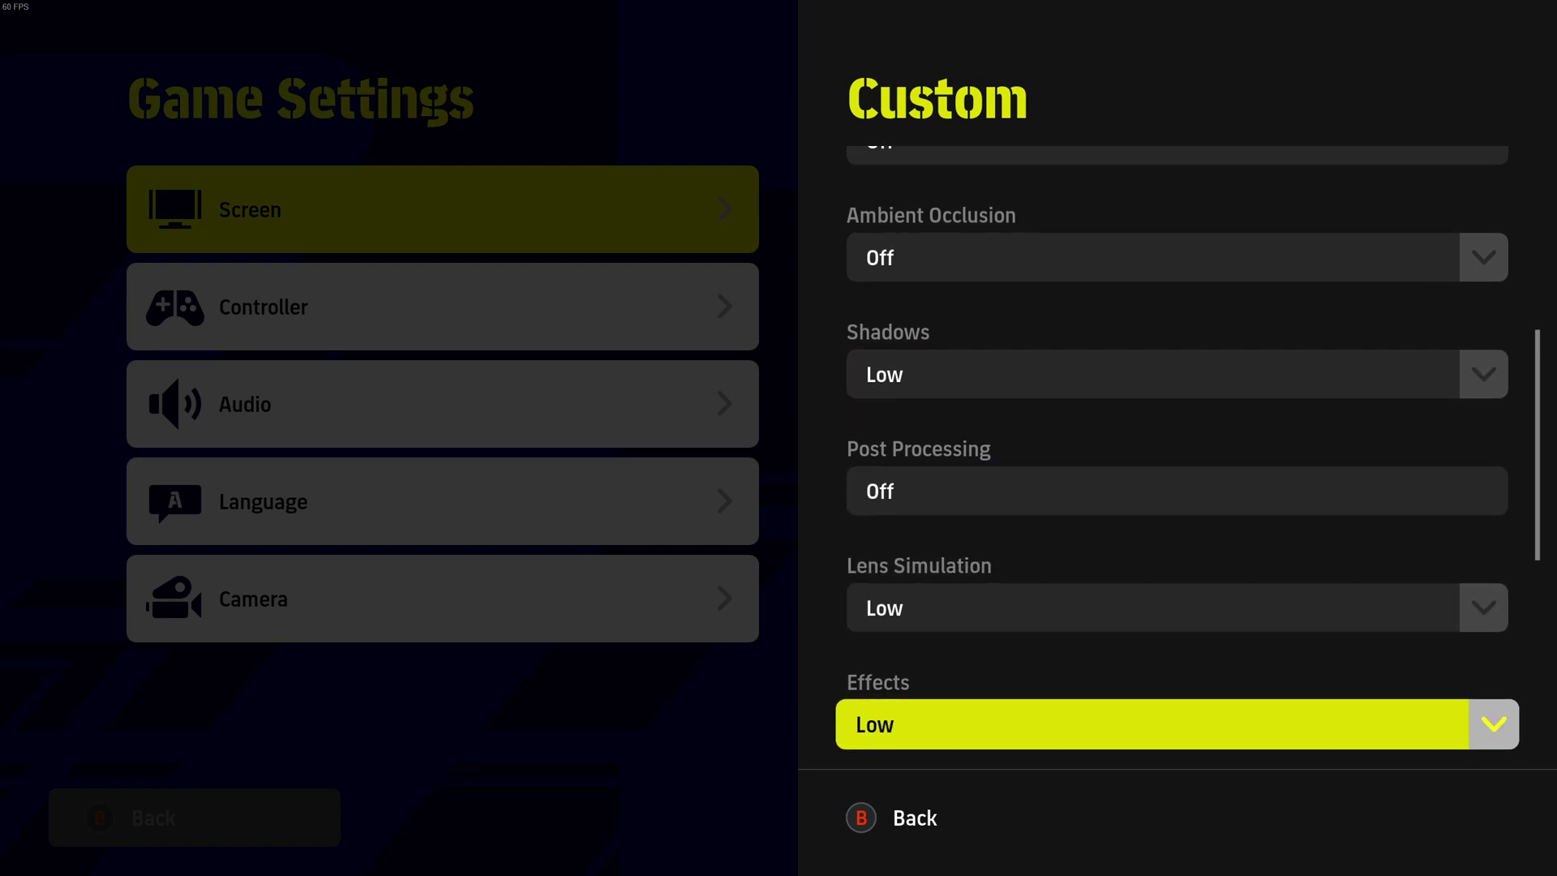
key("Up")
key("Up")
key("Up")
key("Down")
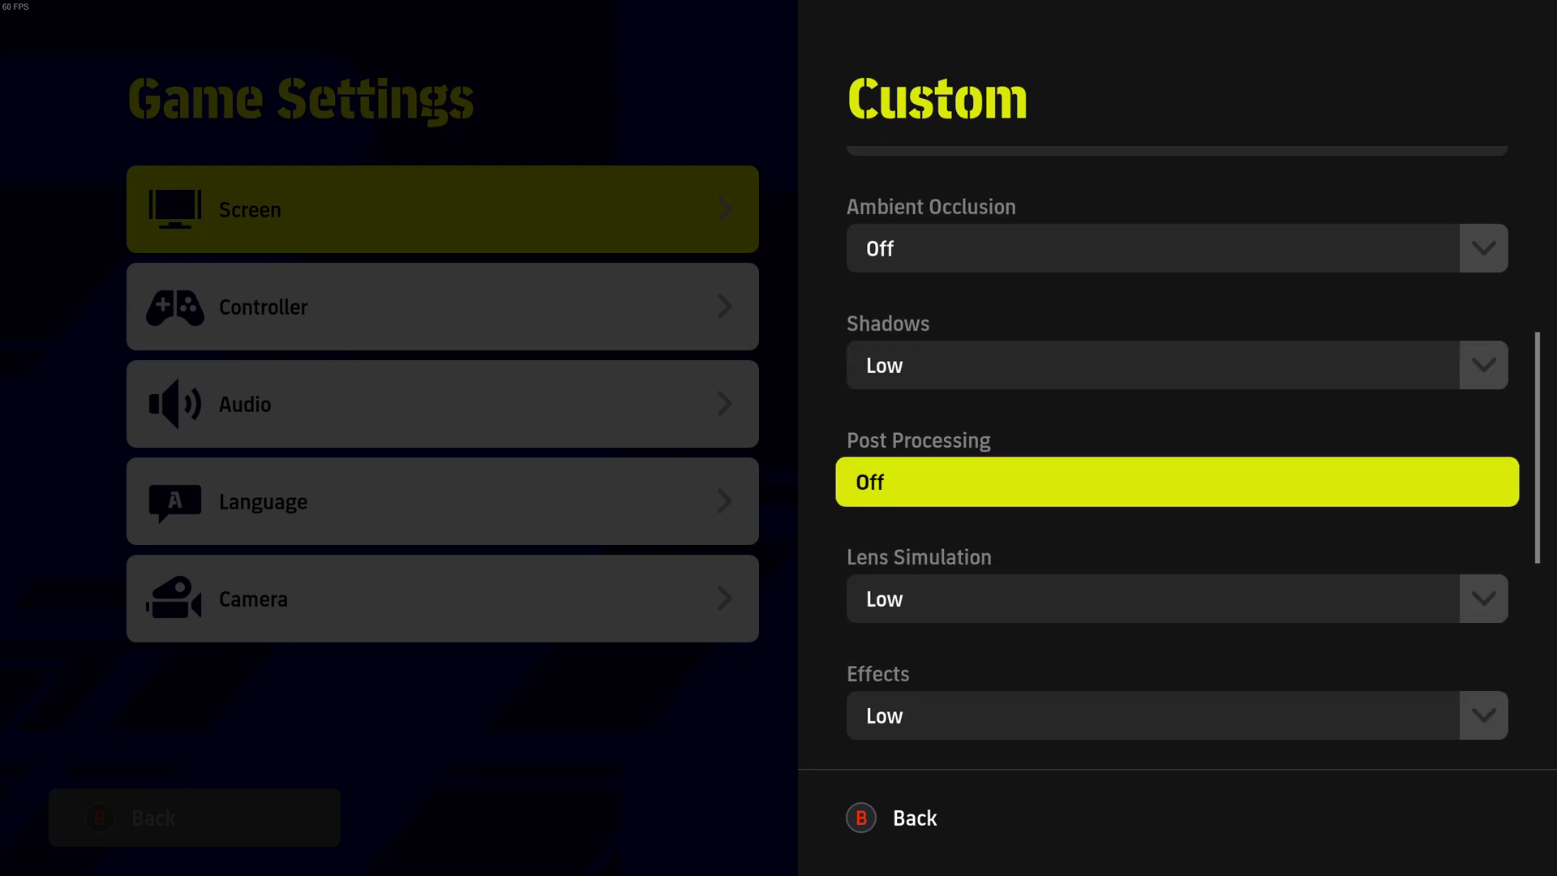
key("Return")
key("Return")
- Confirm Lens Simulation and Effects both stay at Low, then move to Cloth Simulation
key("Down")
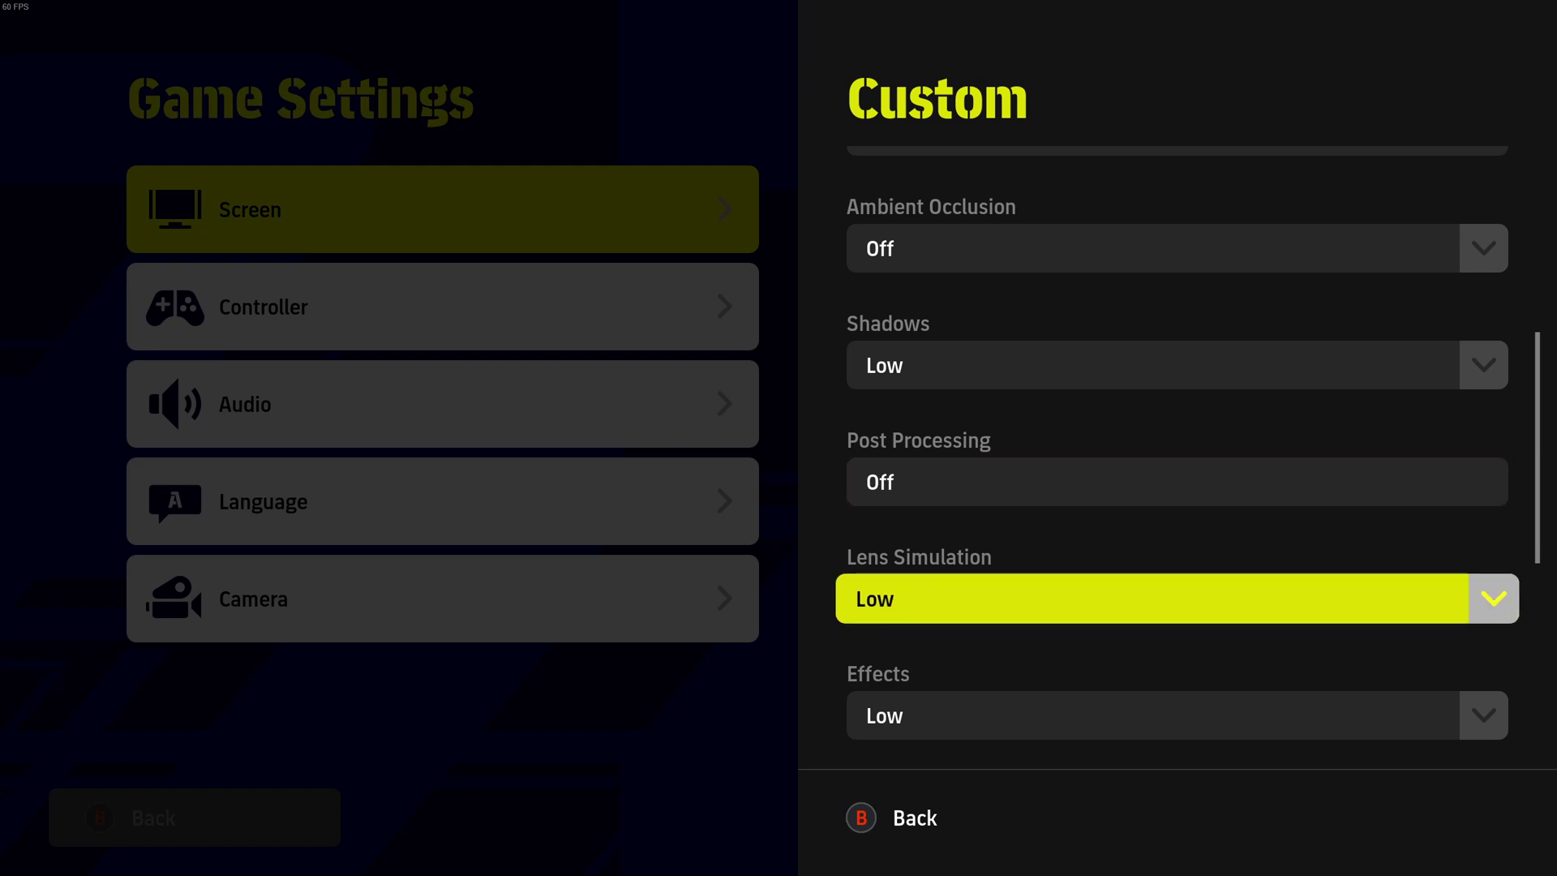
key("Return")
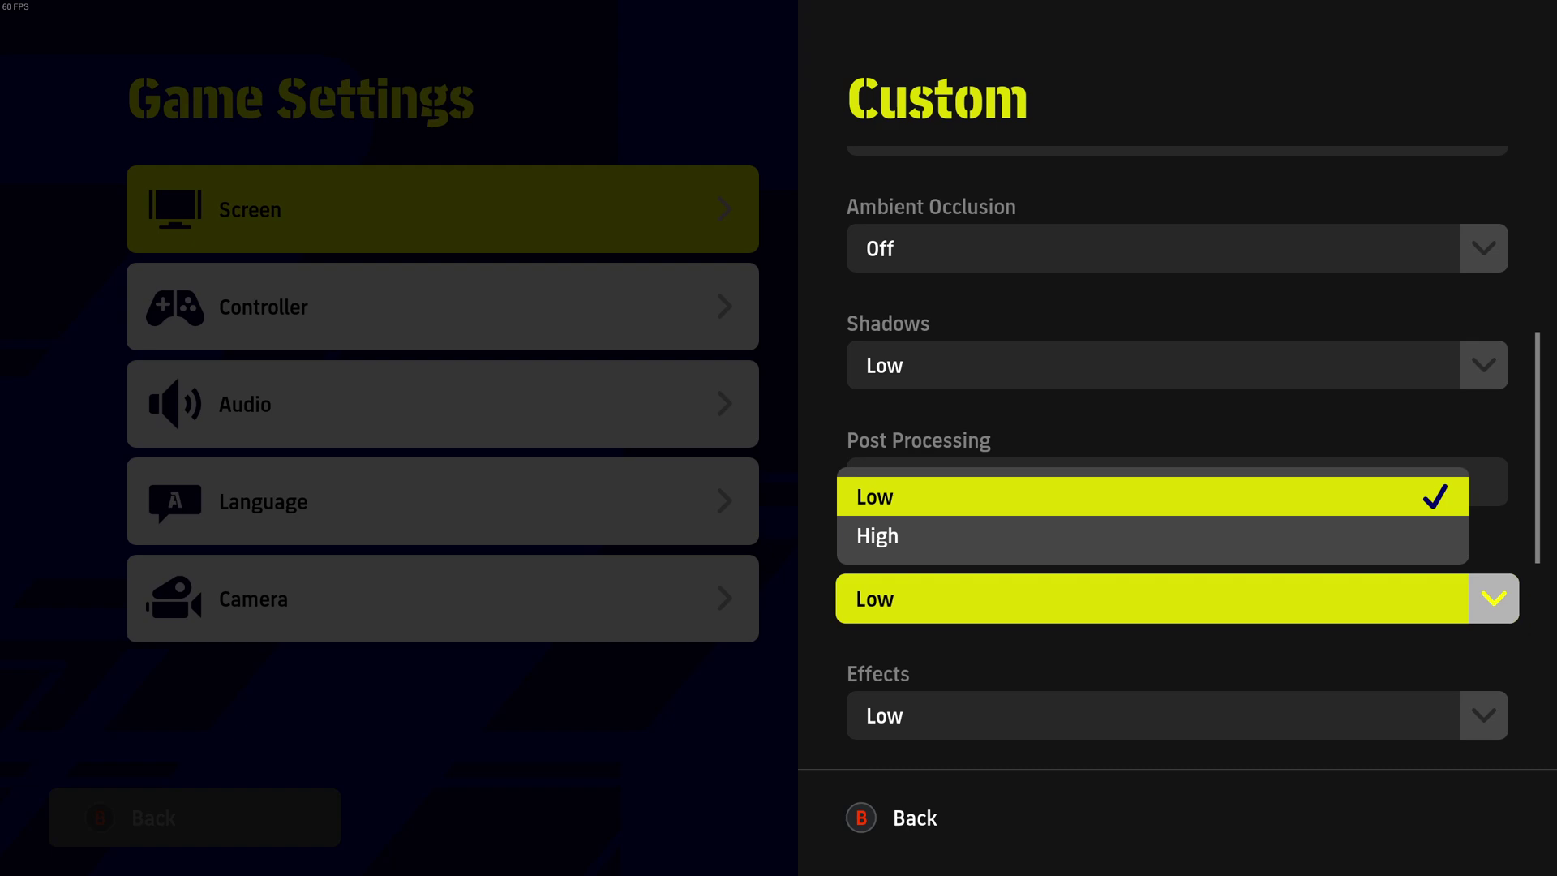
key("Escape")
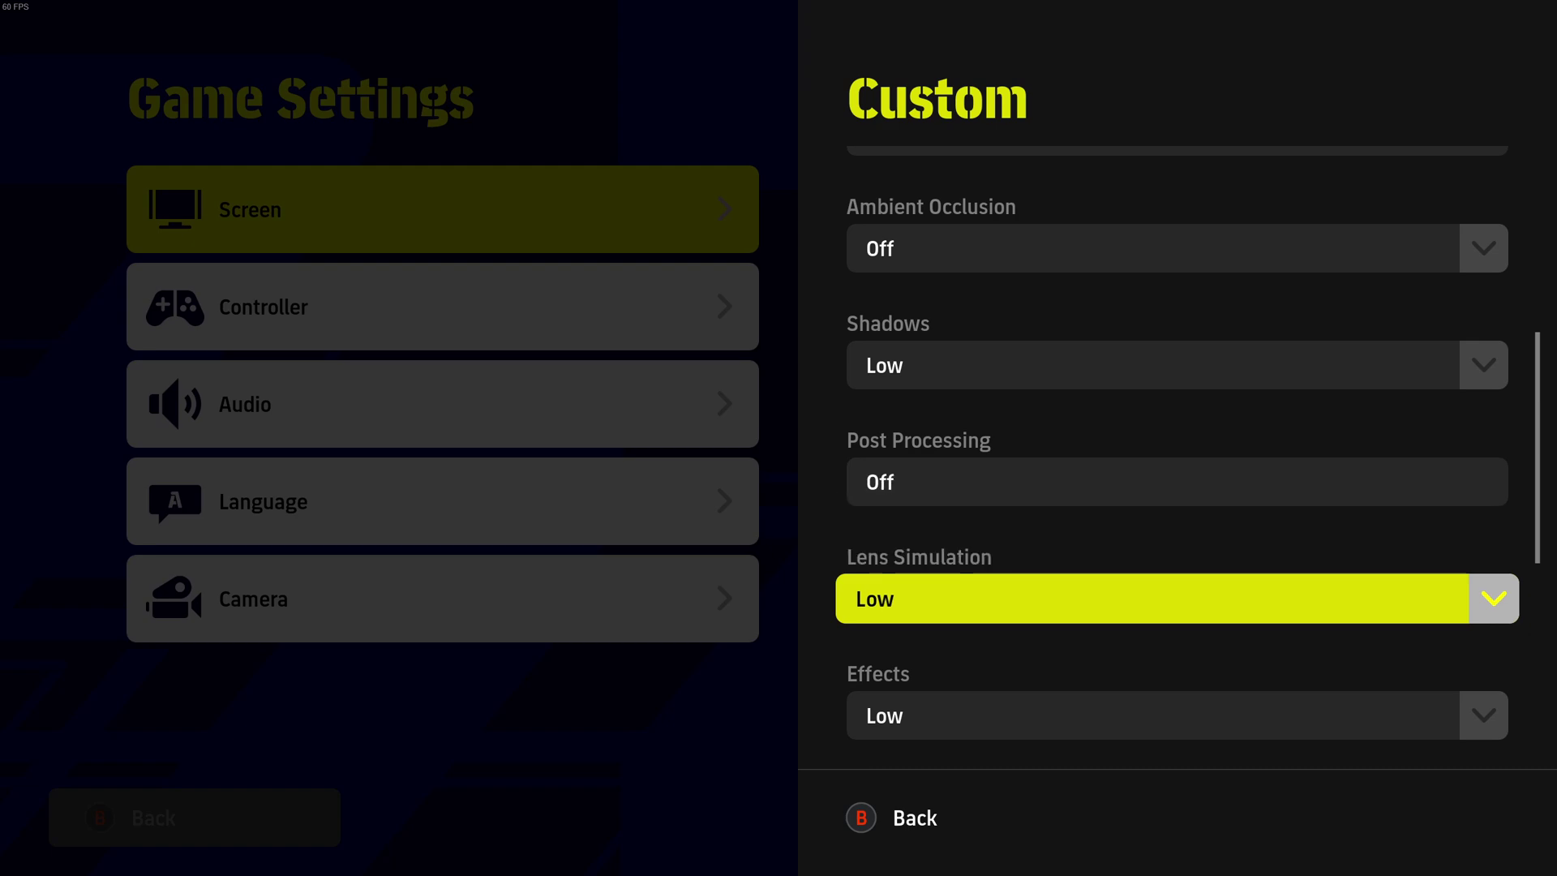
key("Down")
key("Down")
key("Up")
key("Return")
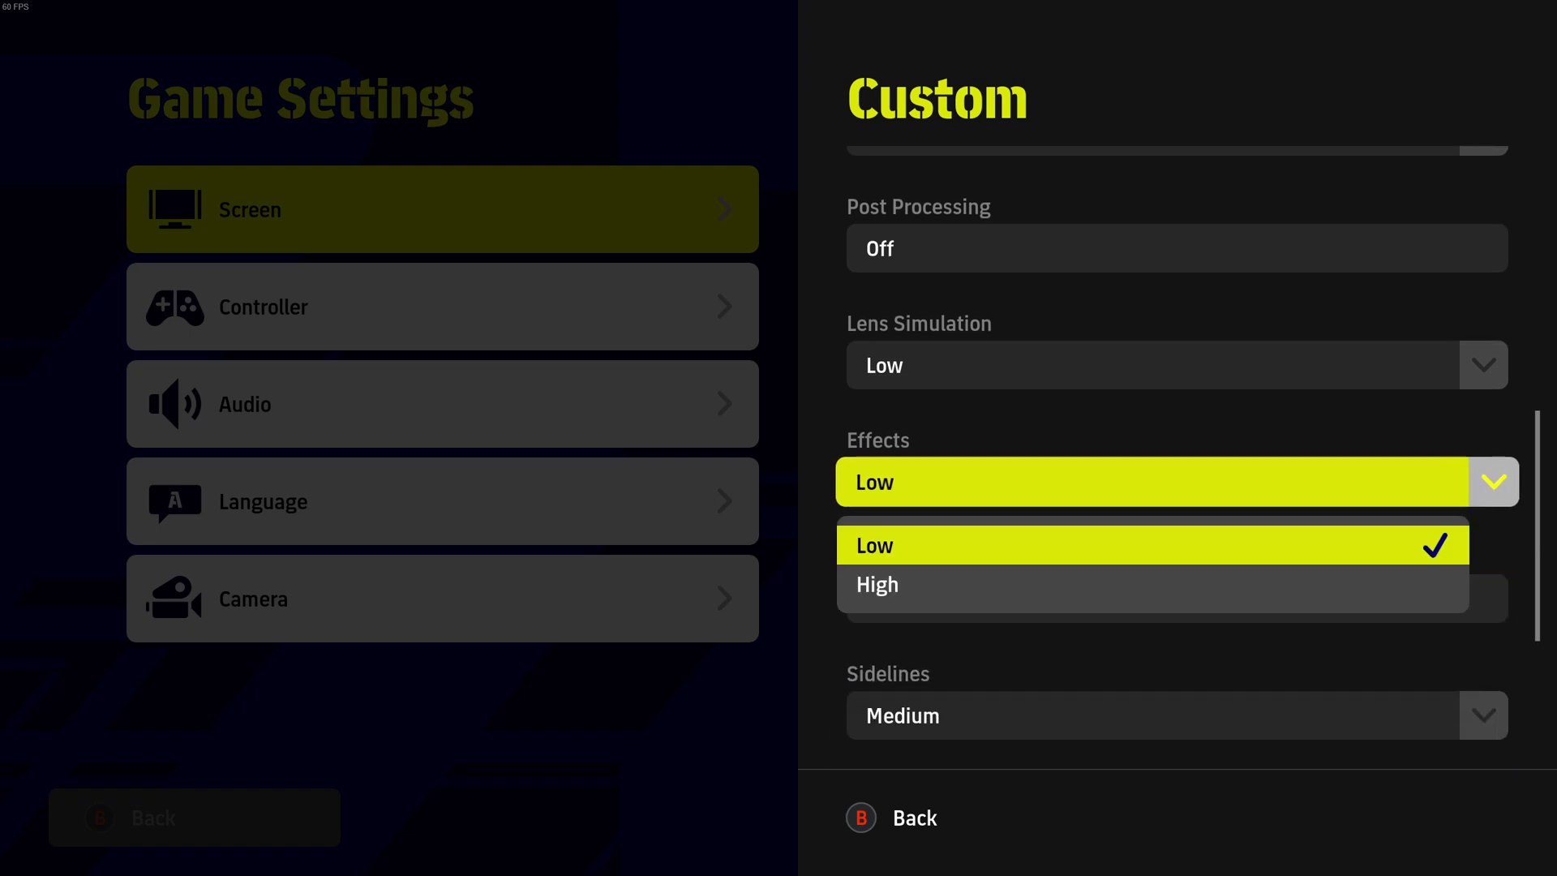
key("Escape")
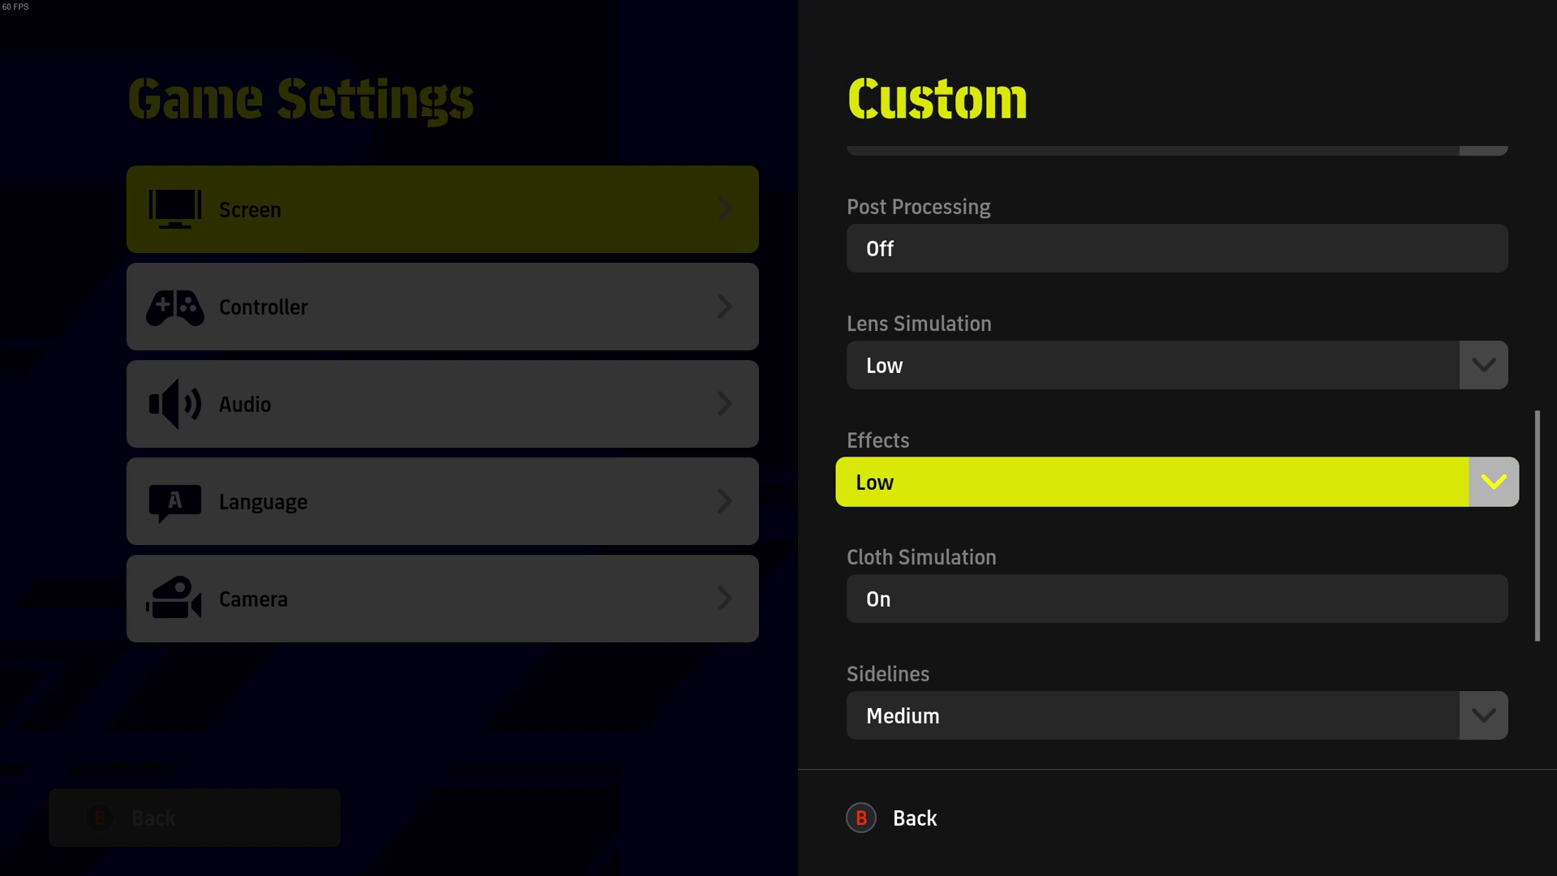
key("Down")
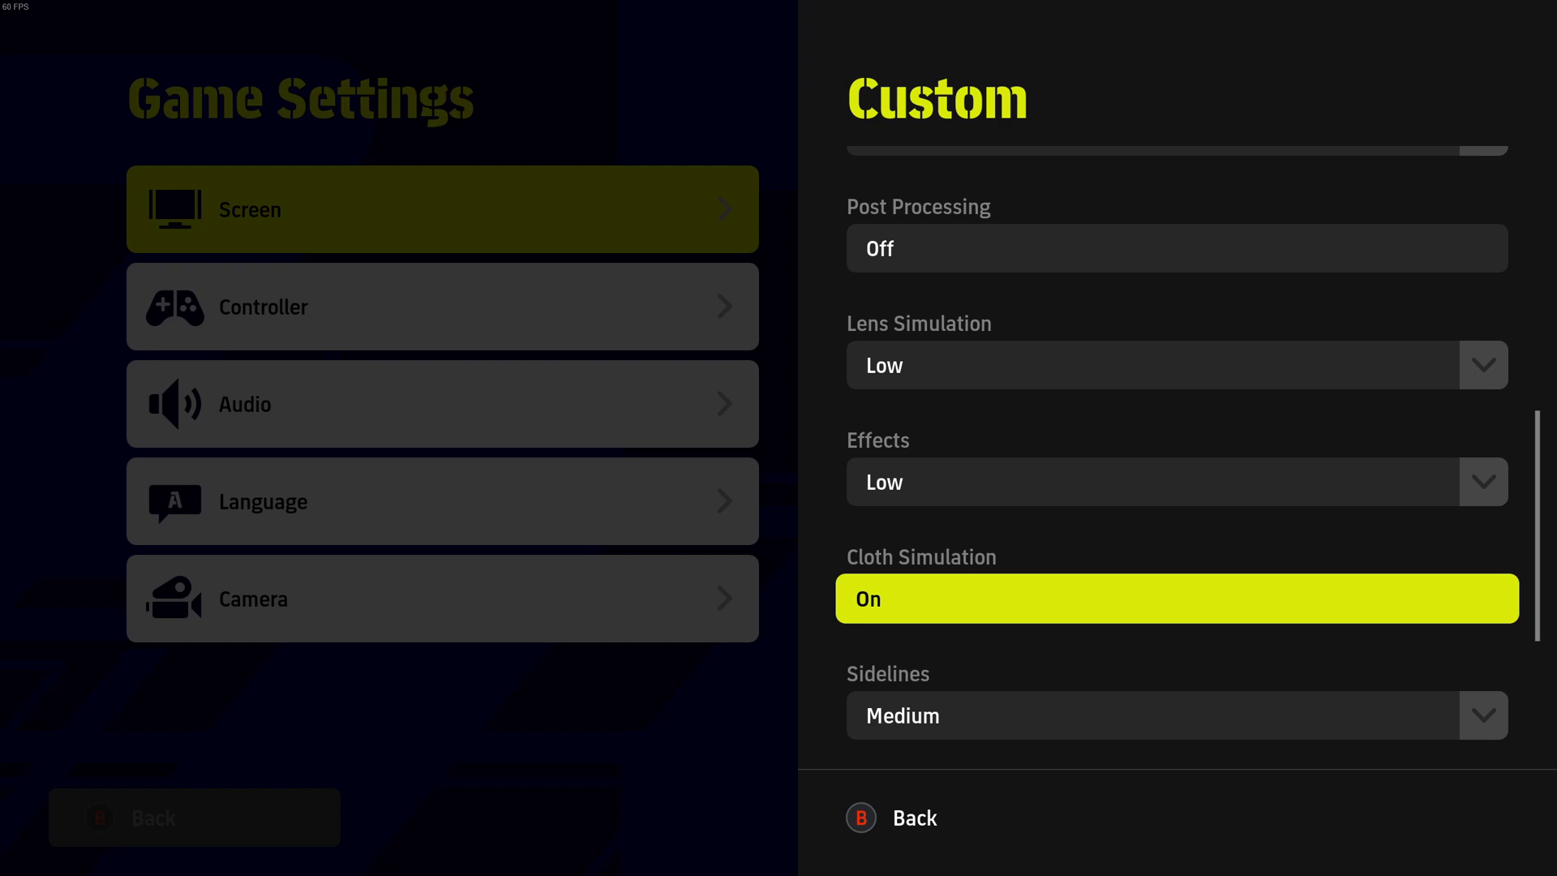
- Compare the Sidelines quality levels and keep Sidelines at Medium
key("Down")
key("Down")
key("Down")
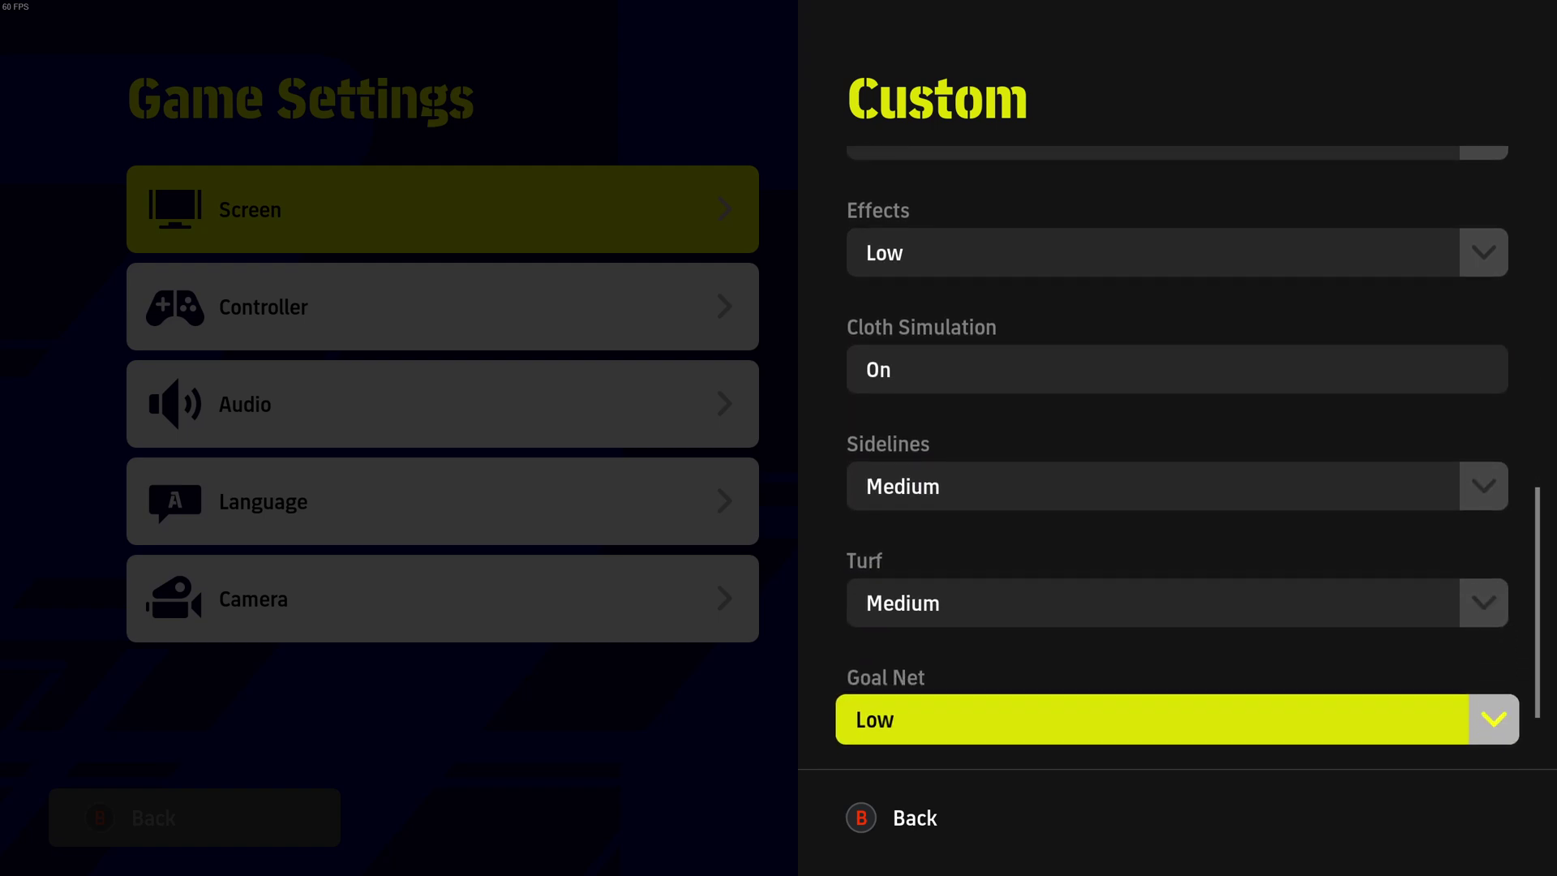
key("Up")
key("Up")
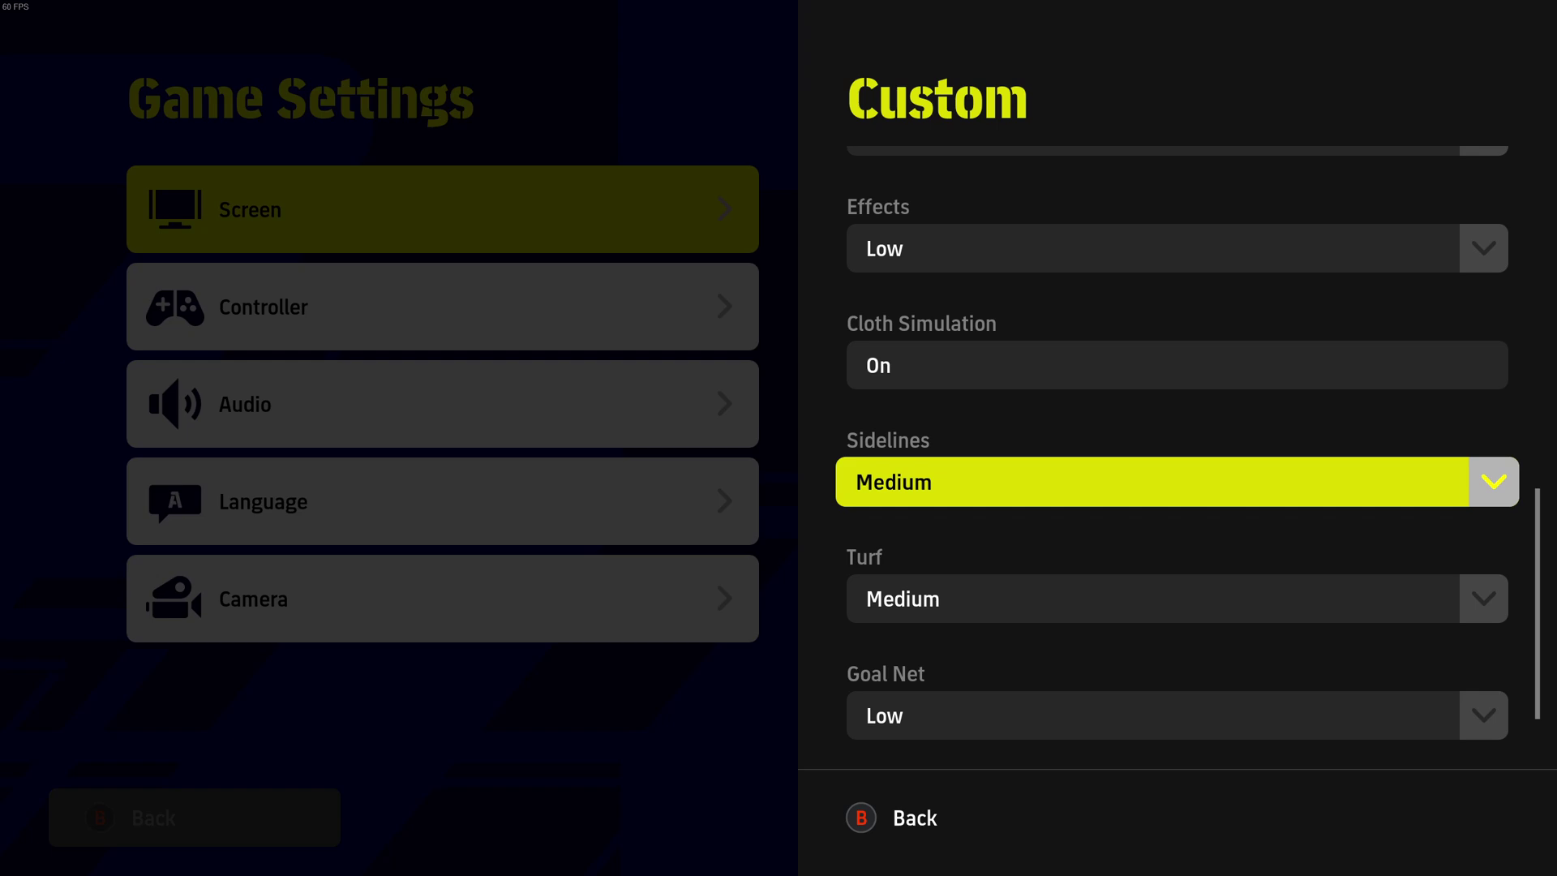
key("Return")
key("Up")
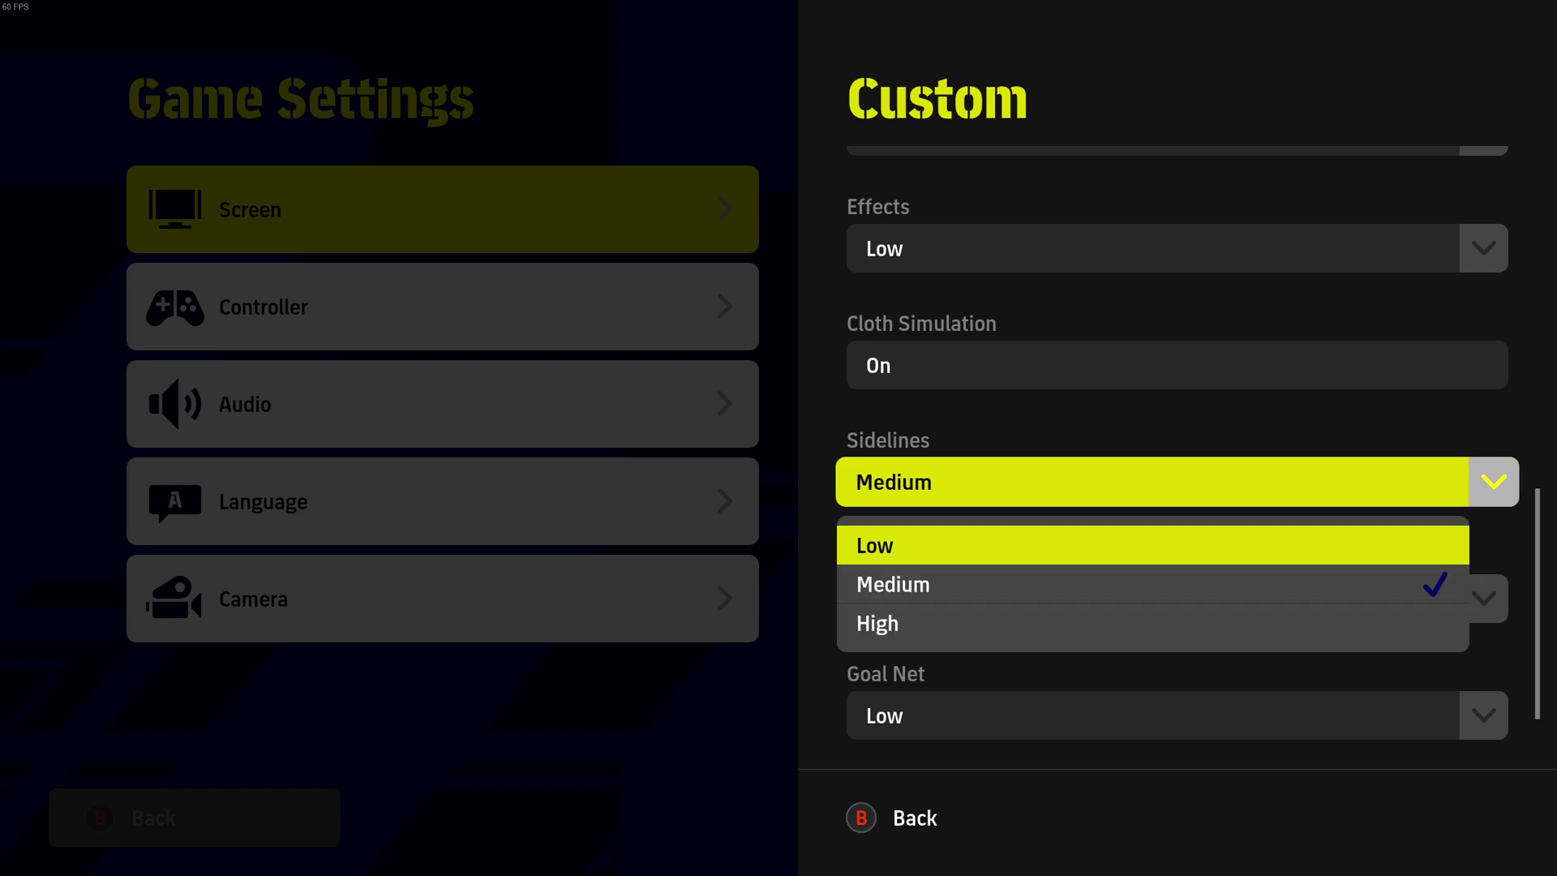
key("Up")
key("Up")
key("Up")
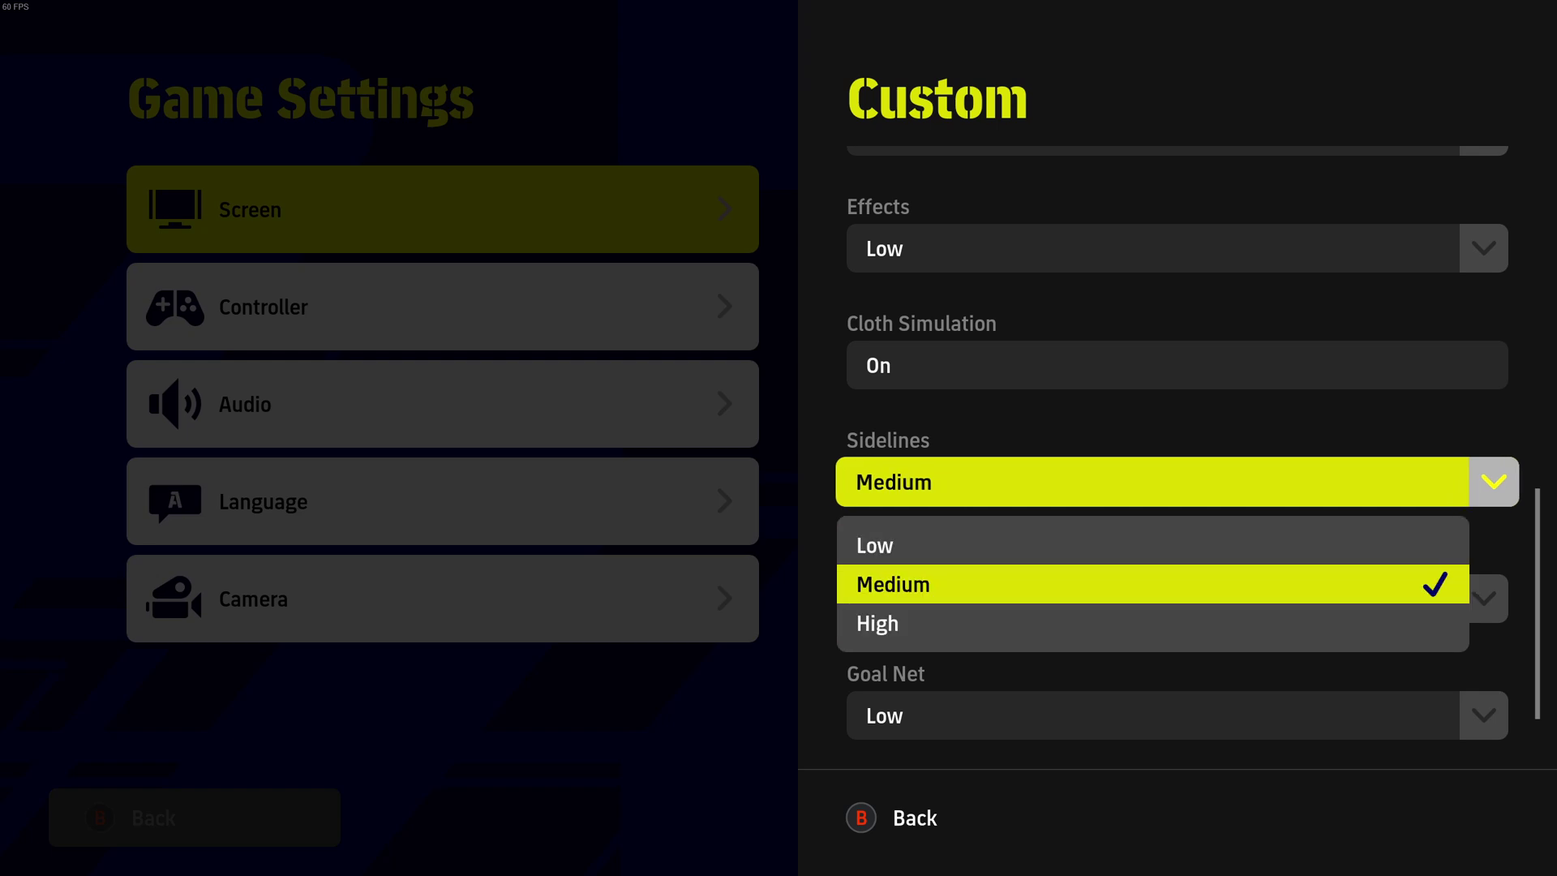
key("Down")
key("Up")
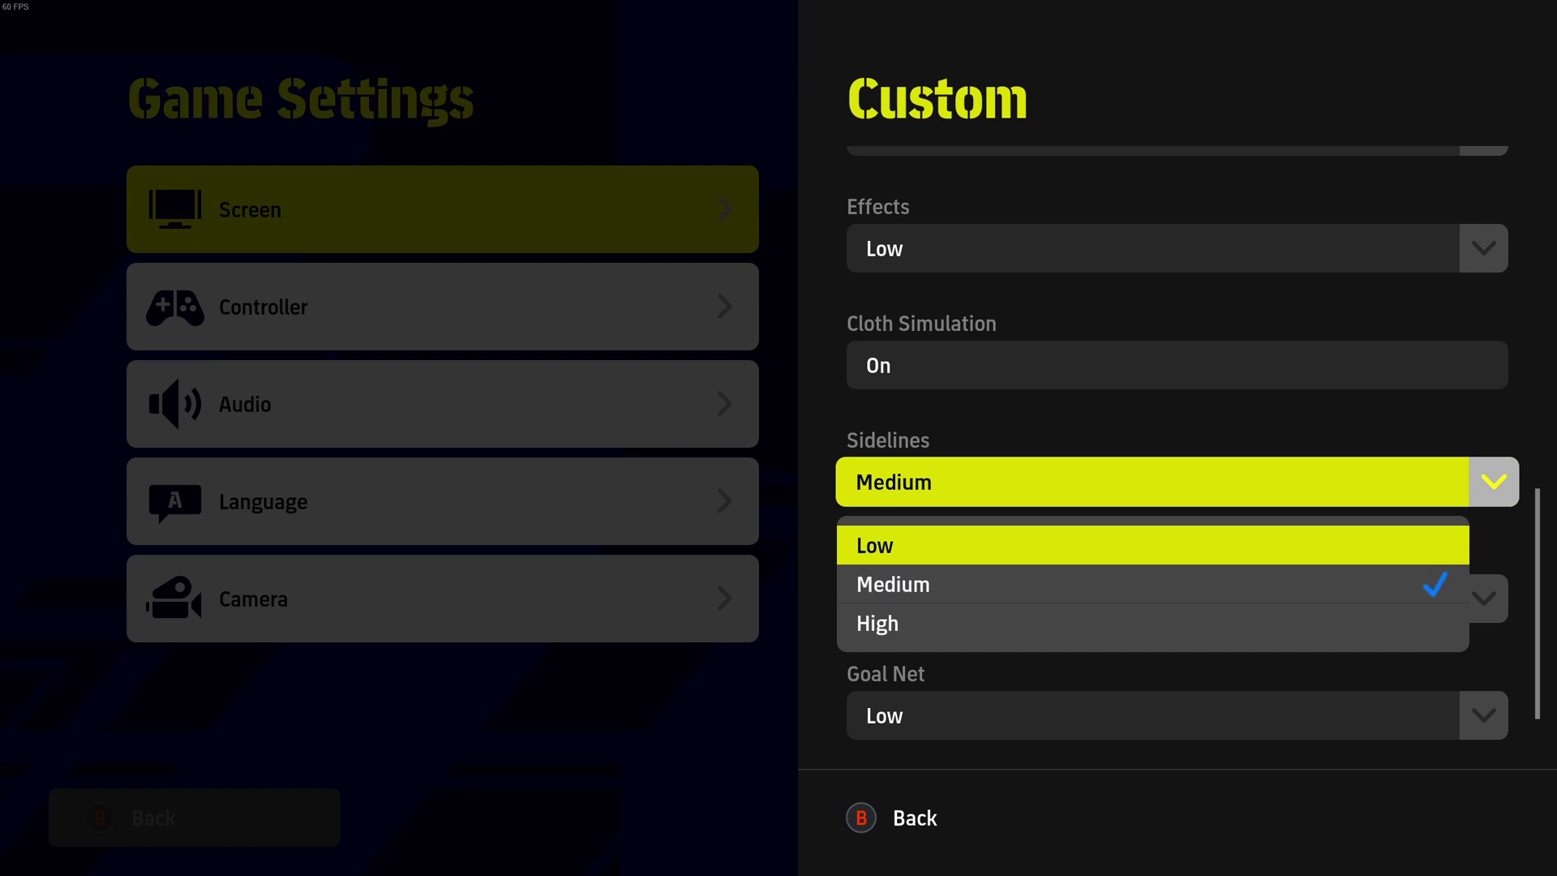
key("Down")
key("Up")
key("Down")
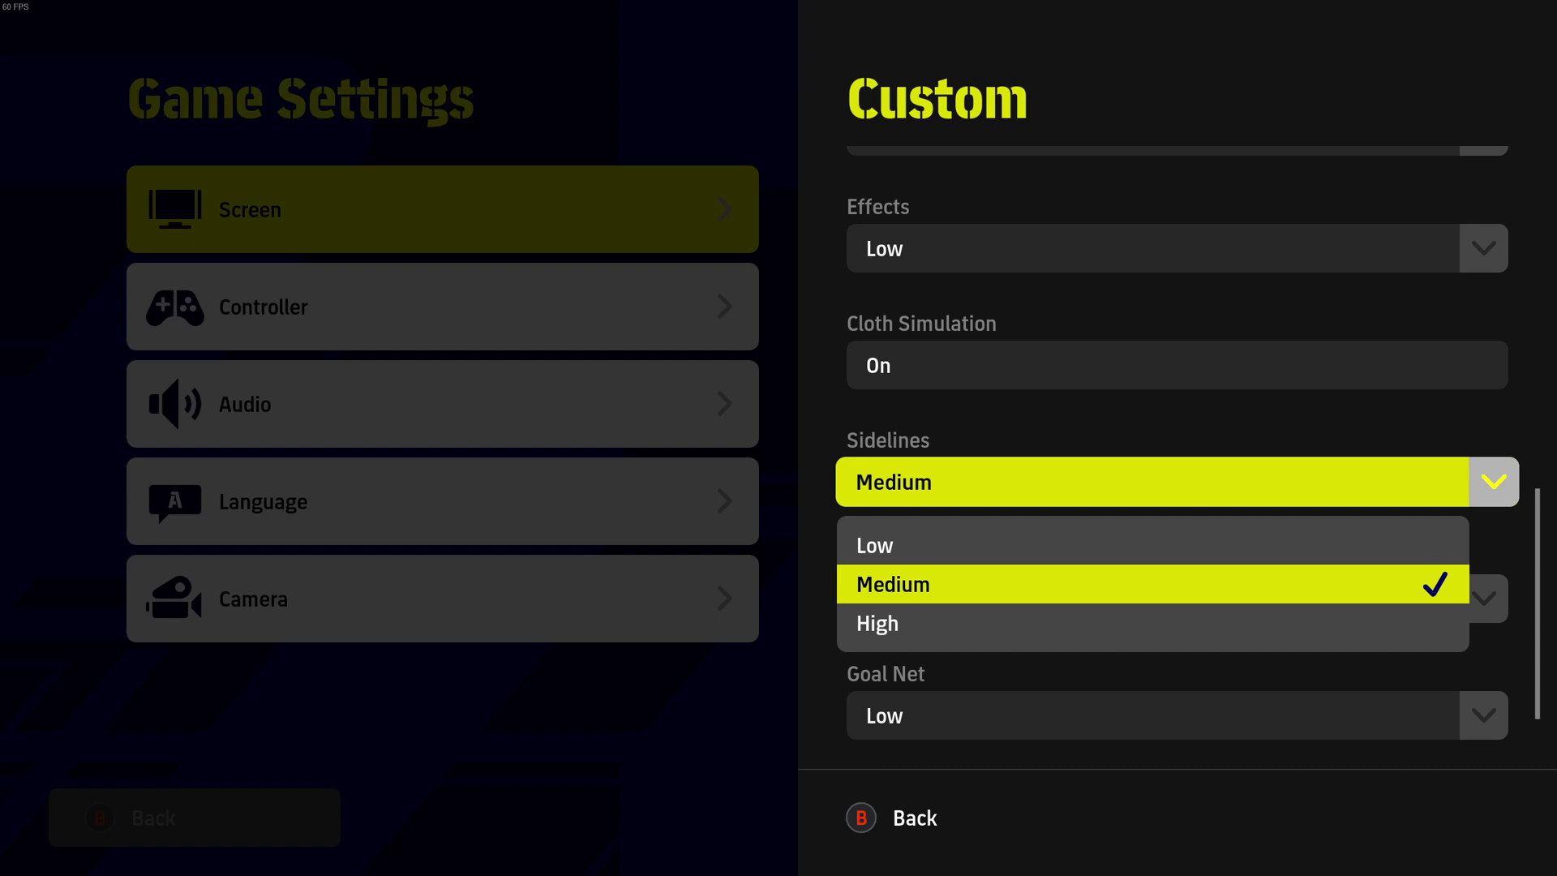
key("Return")
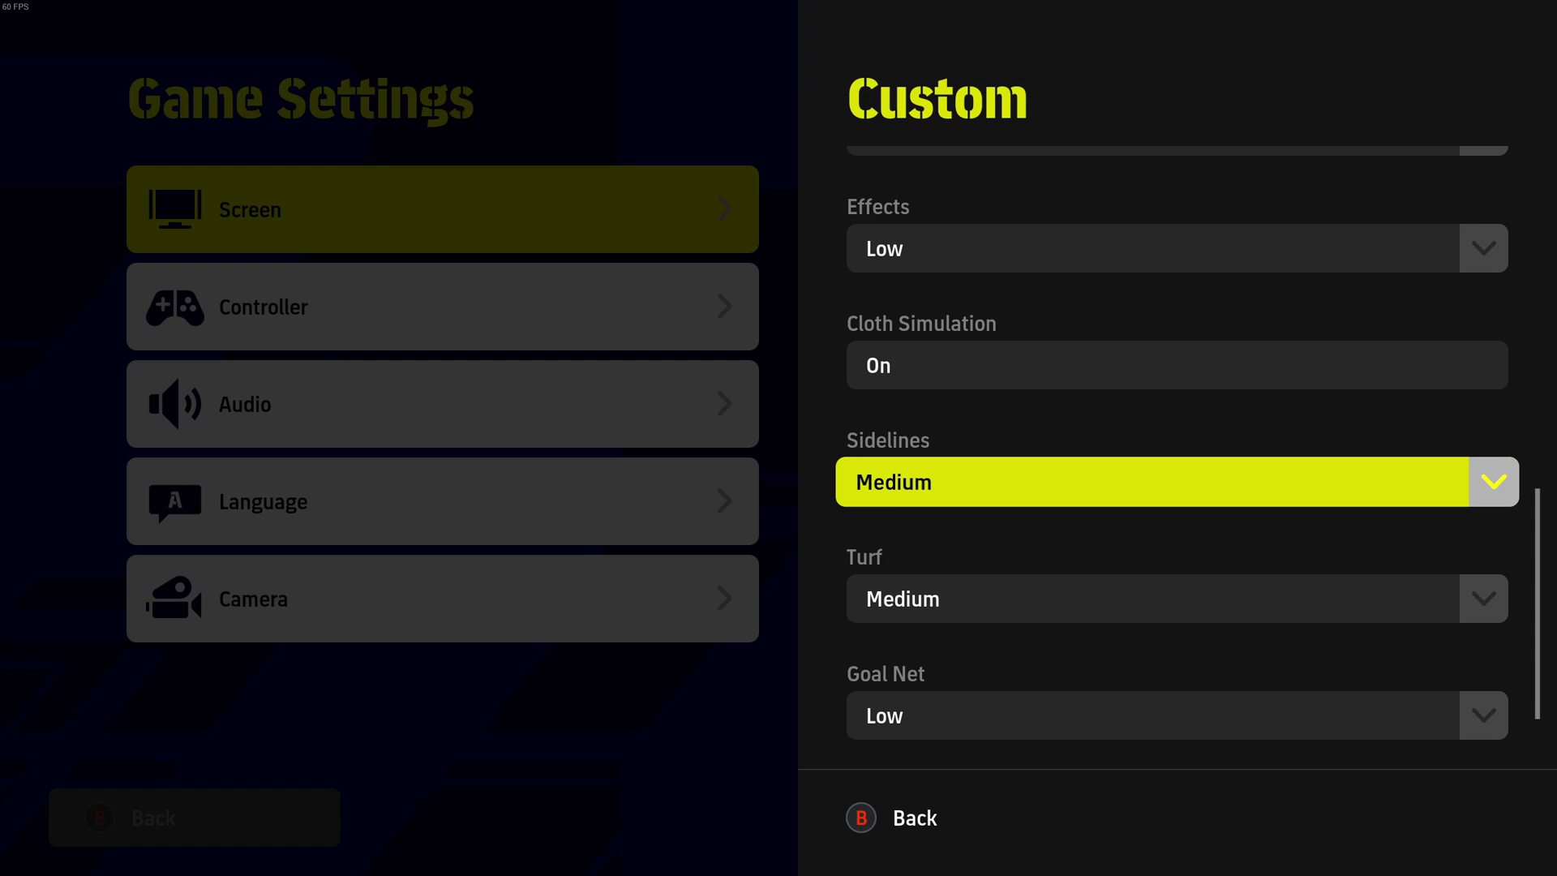
- Keep Goal Net and Spectators both at Low
key("Down")
key("Down")
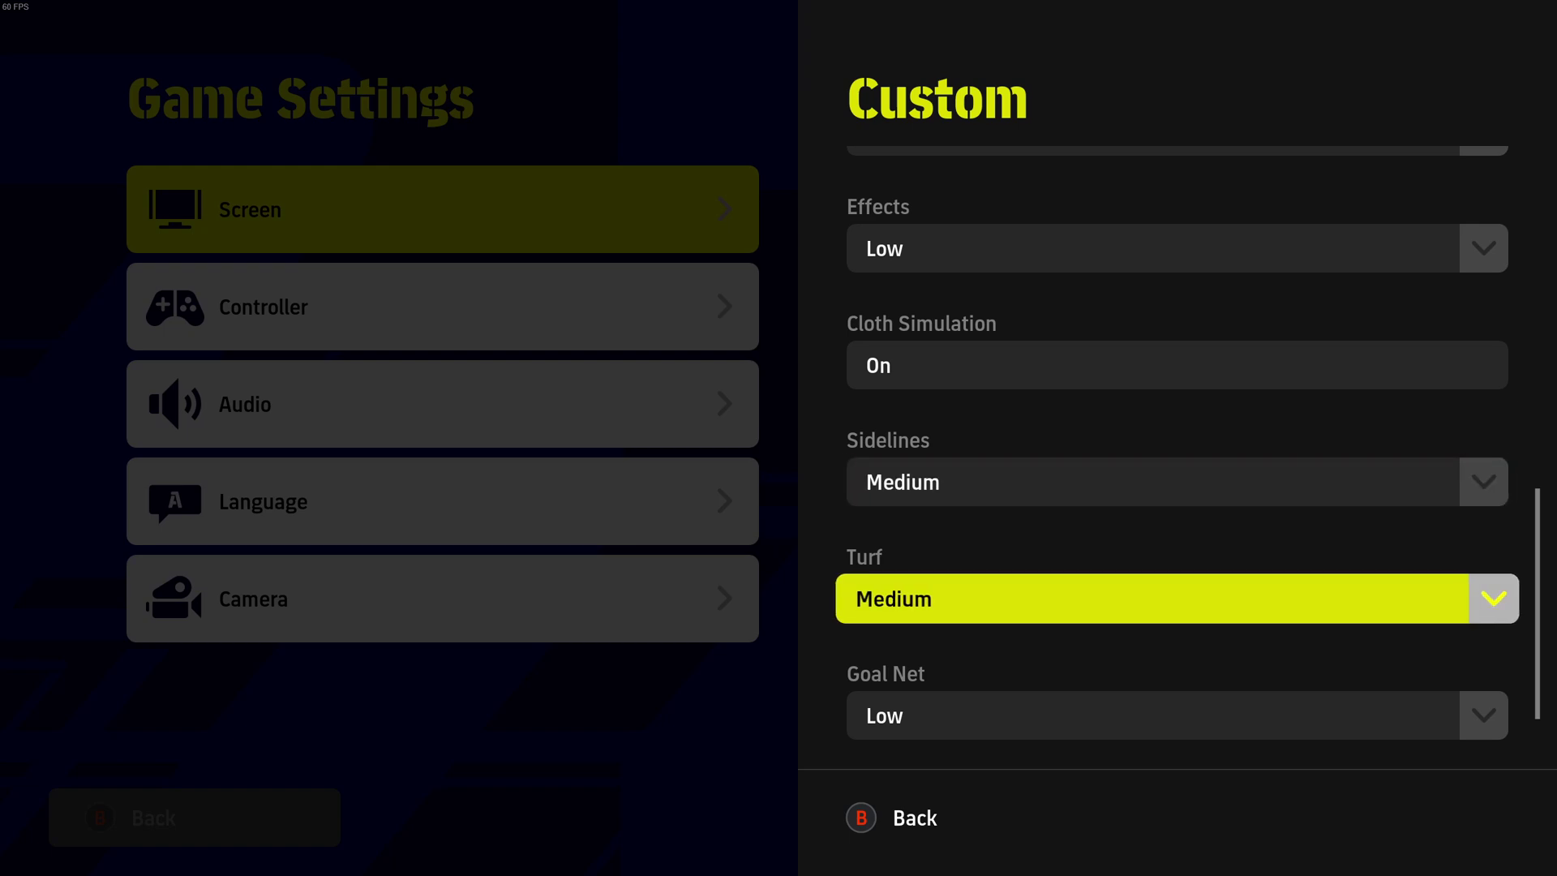
key("Return")
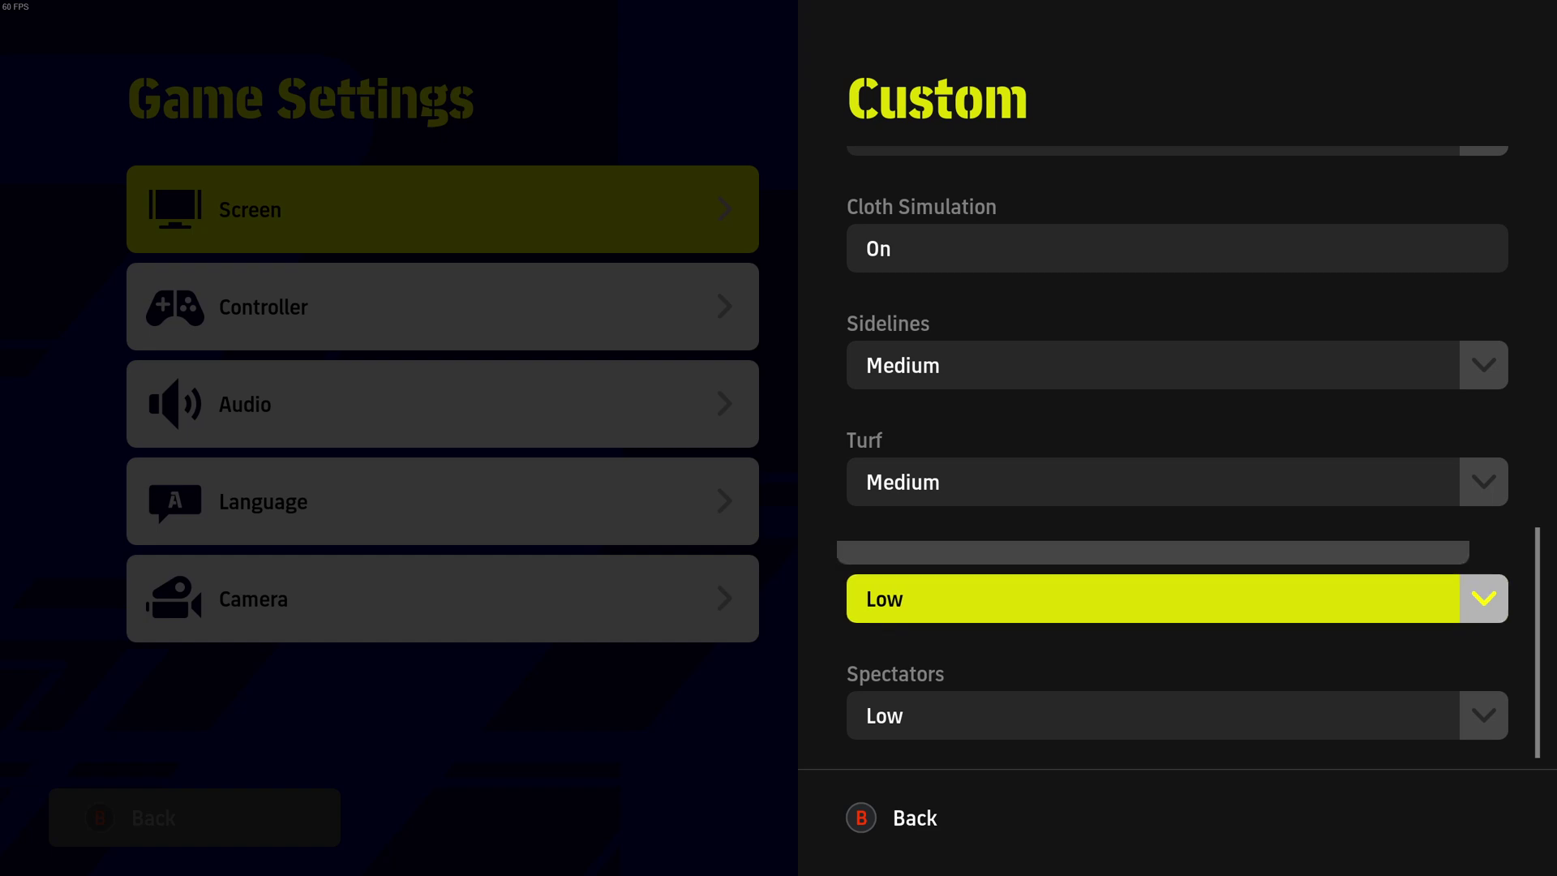
key("Return")
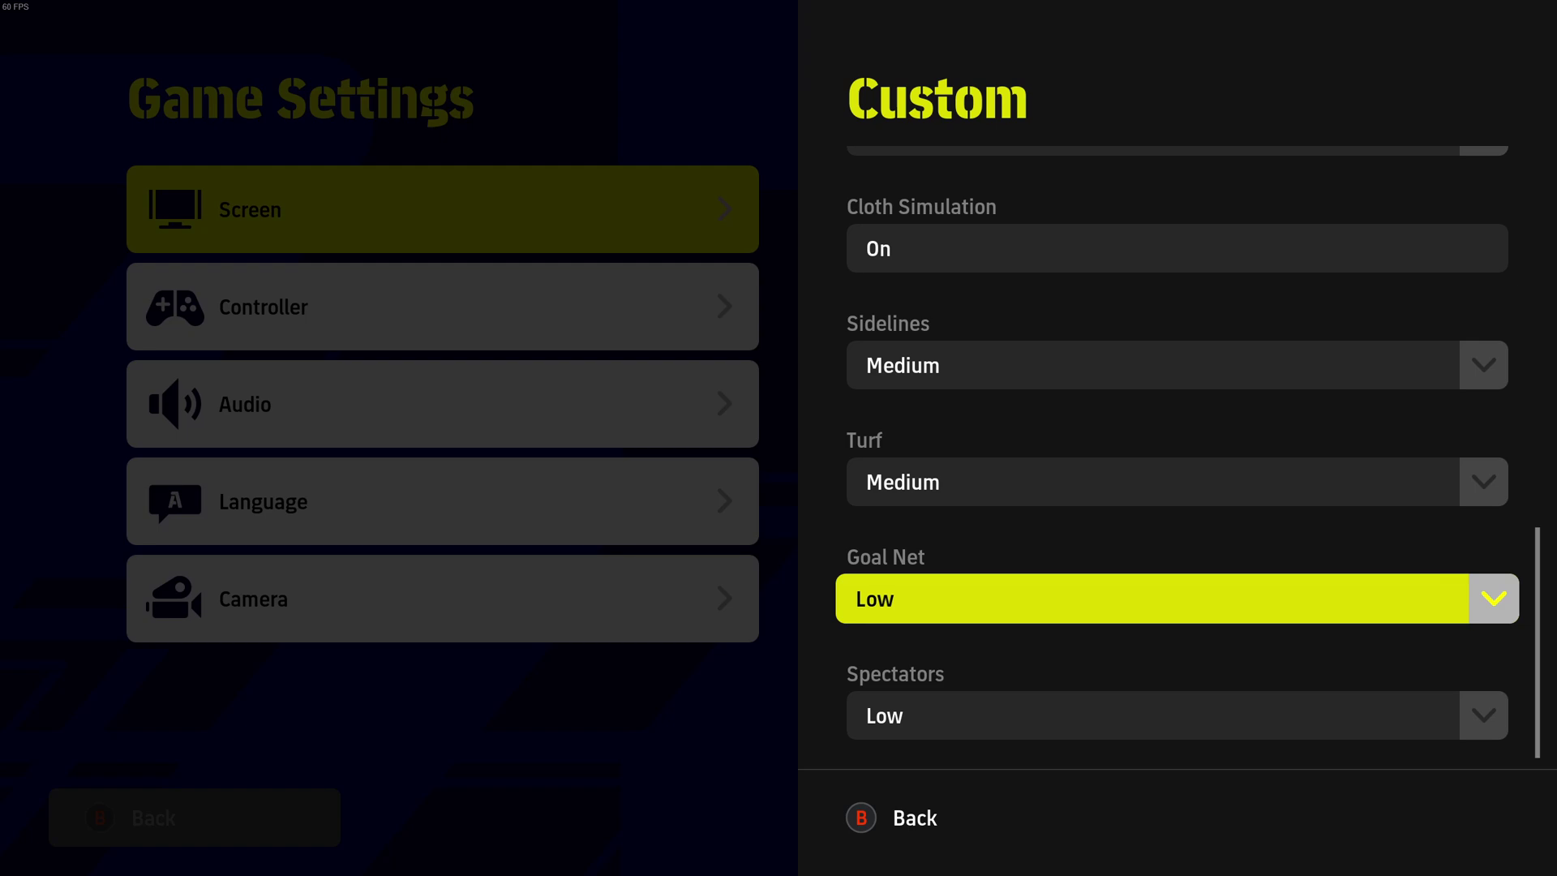
key("Down")
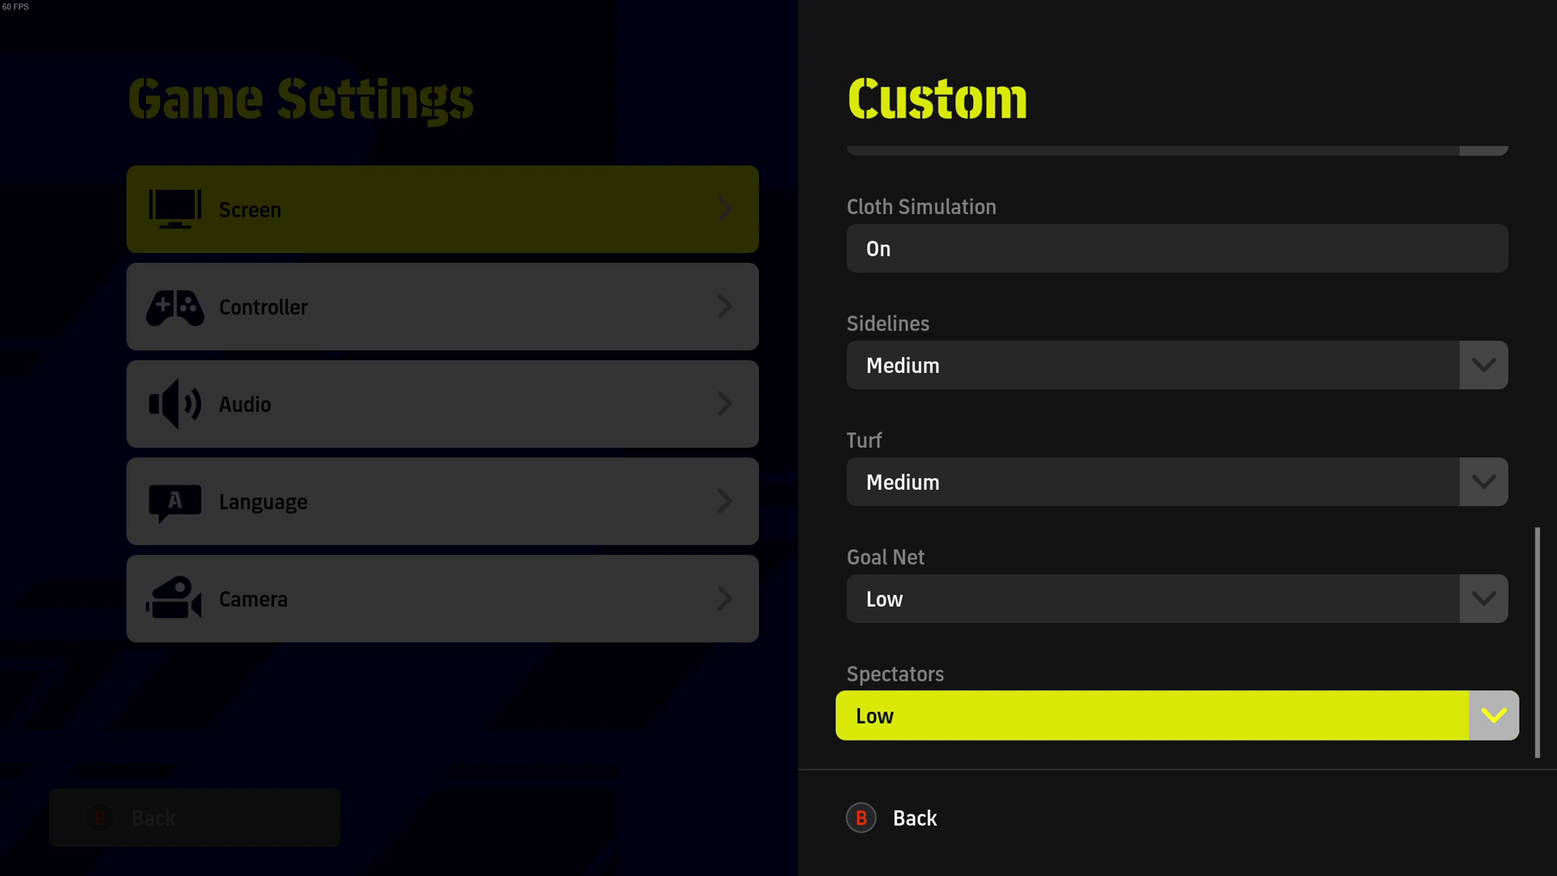
key("Return")
key("Down")
key("Down")
key("Up")
key("Up")
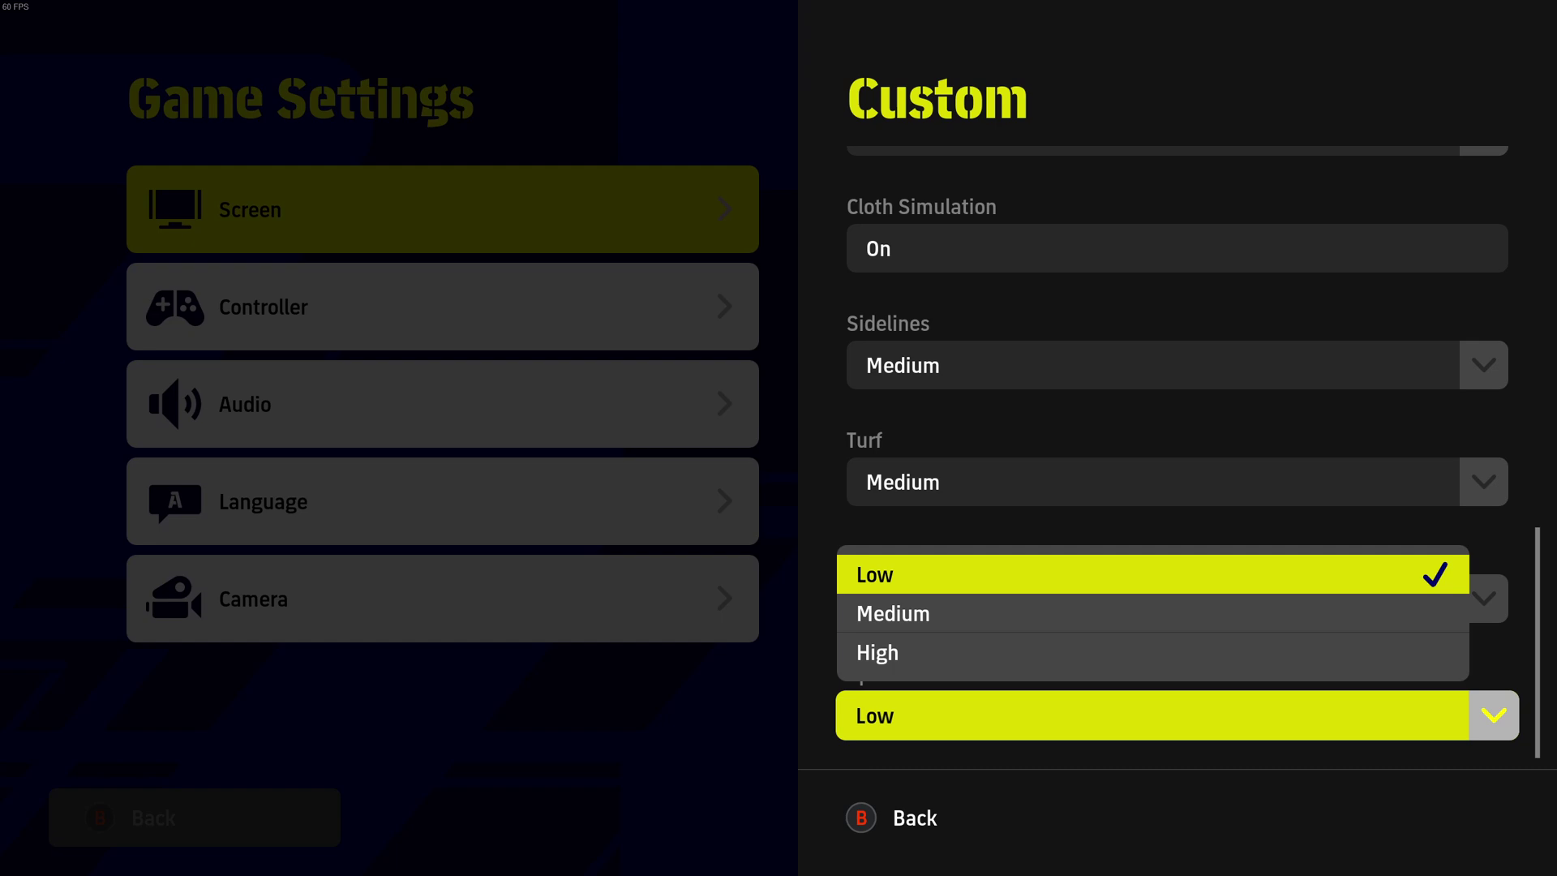
key("Return")
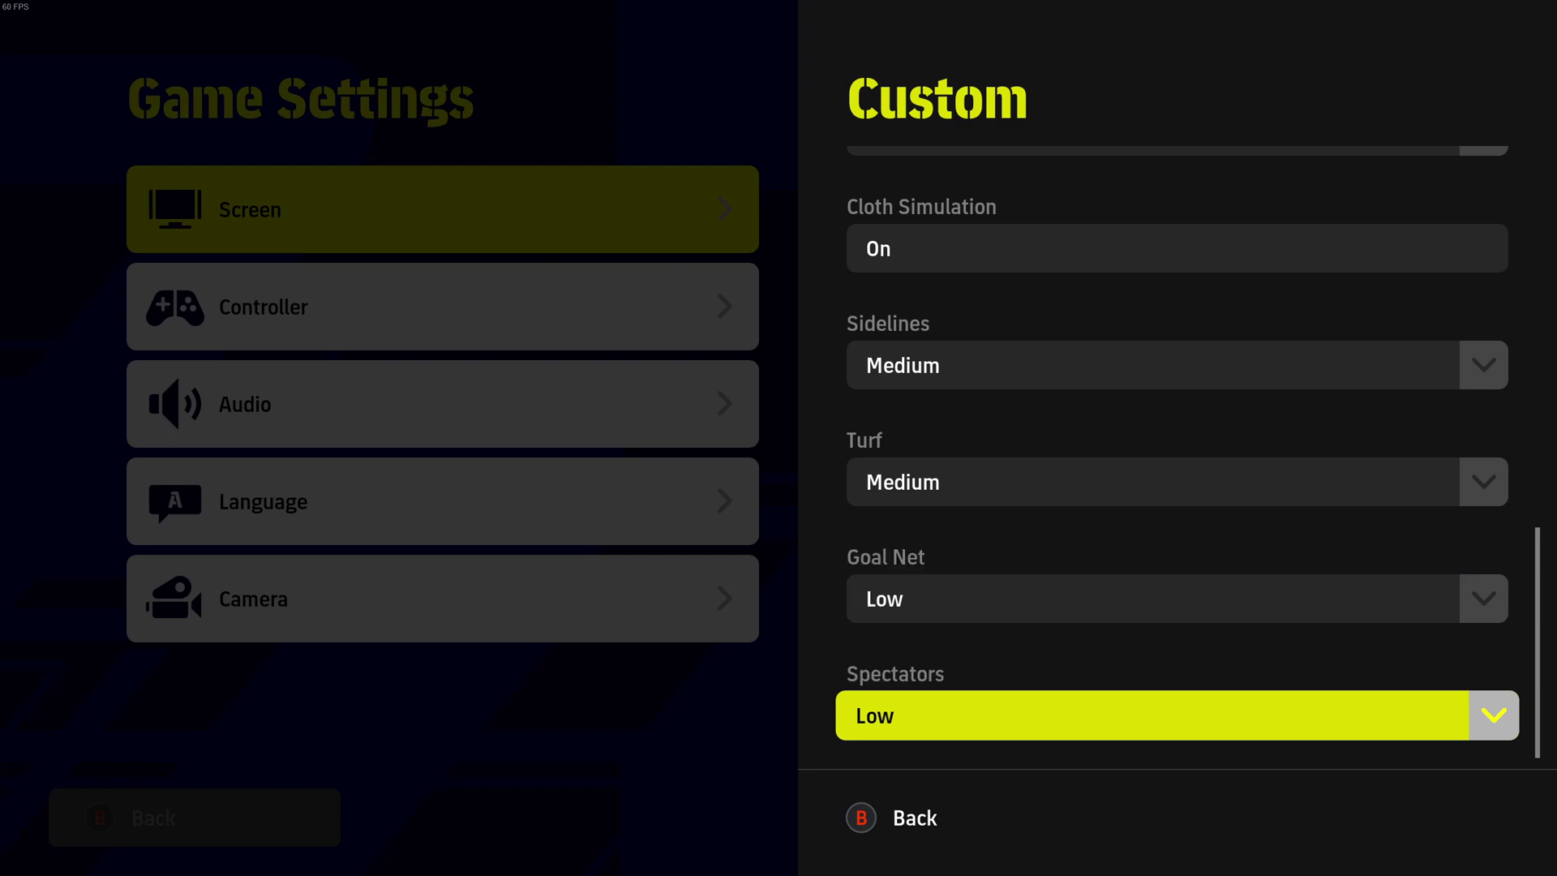